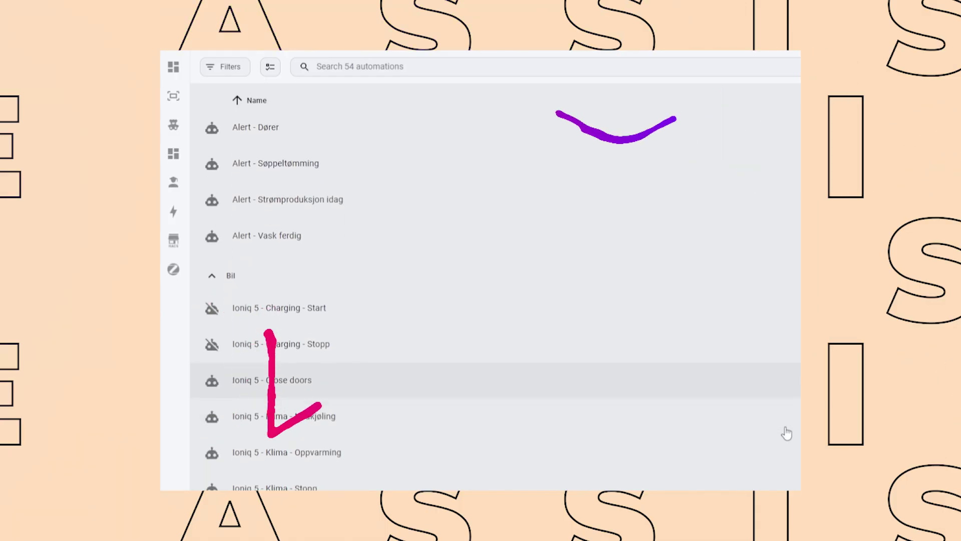
- Scroll through the automations list and switch off the Stuebord notification automation
scroll(786, 433, down, 5)
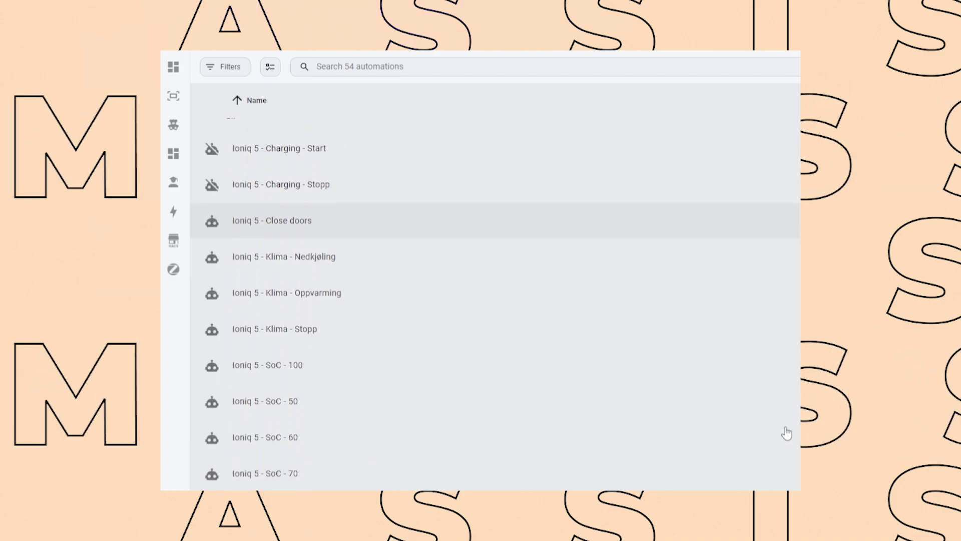
scroll(786, 433, down, 3)
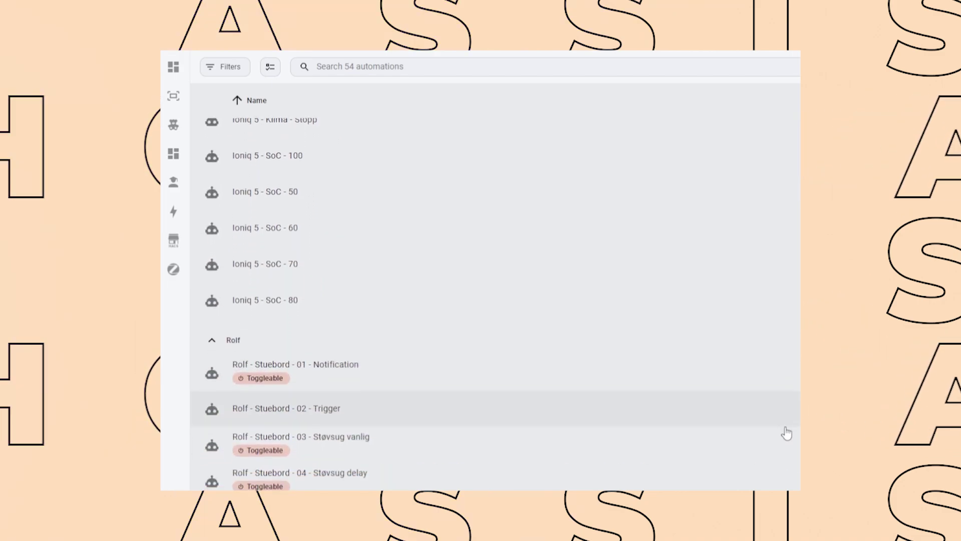
scroll(786, 434, down, 2)
scroll(787, 433, down, 6)
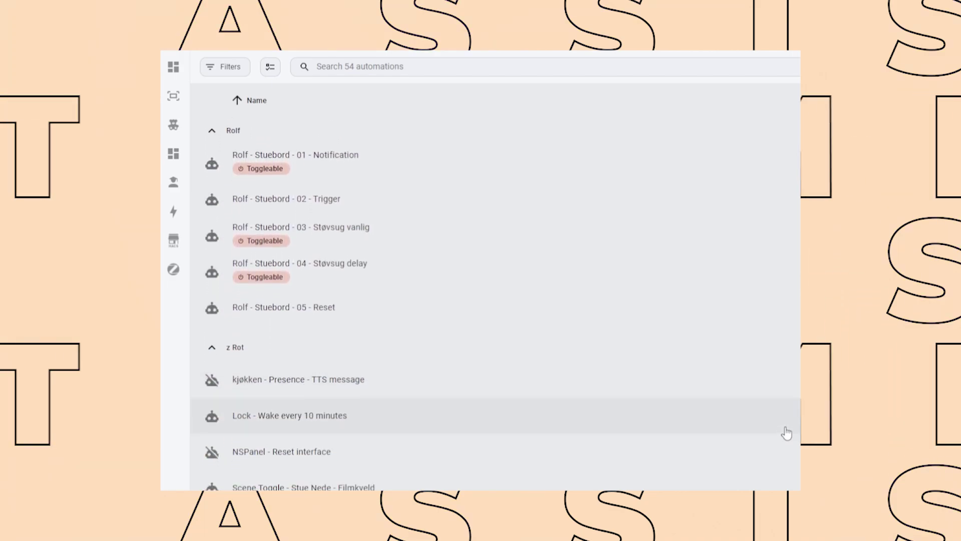
scroll(786, 434, down, 2)
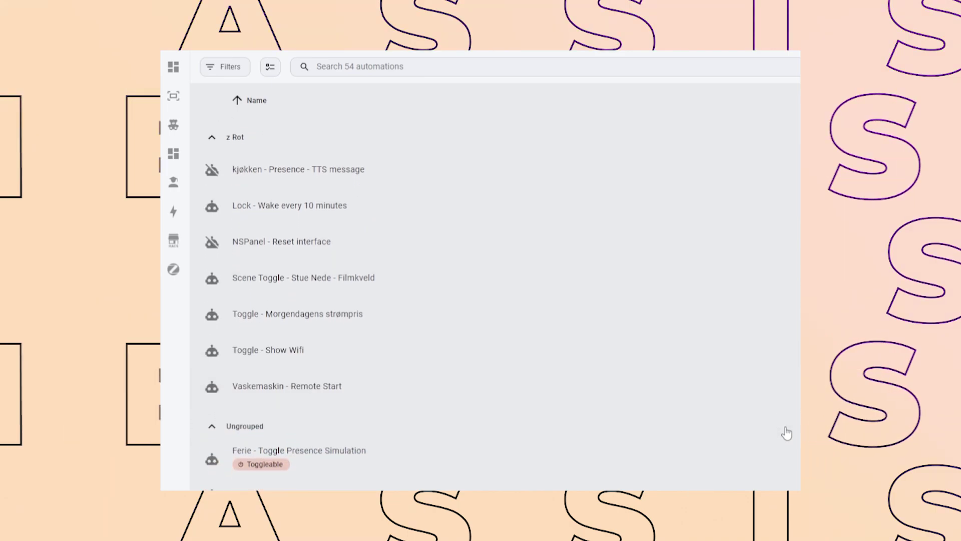
scroll(786, 433, down, 8)
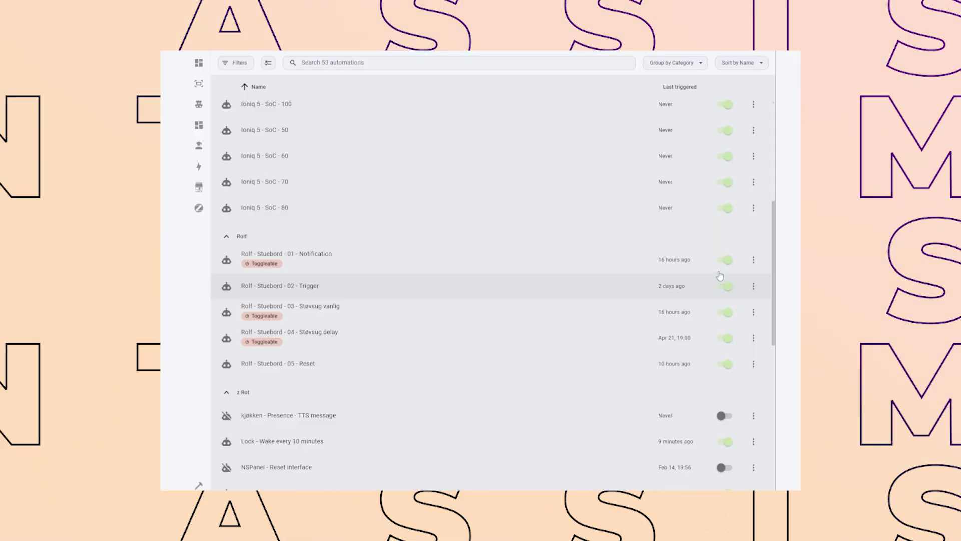
click(726, 262)
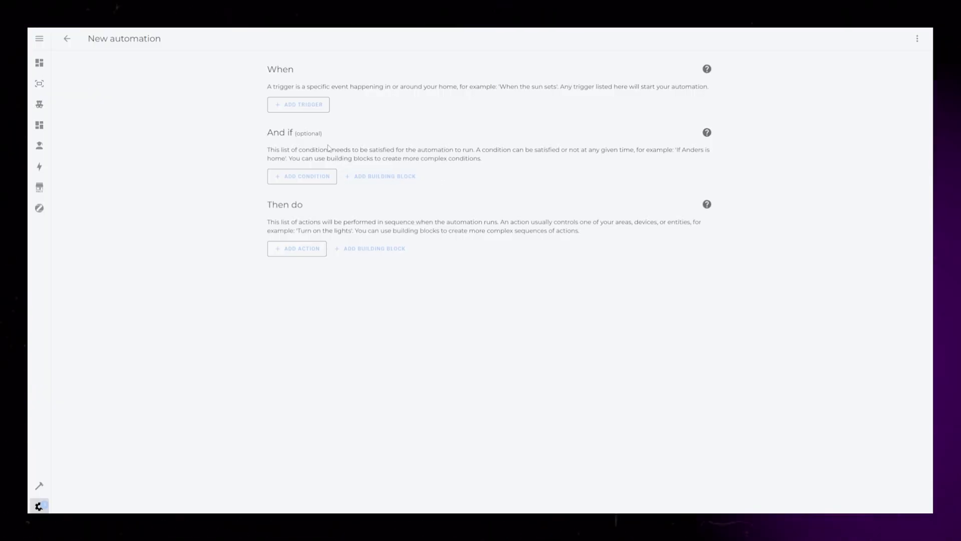
- Add a Sun trigger firing at sunset and duplicate it as a sunrise trigger
click(298, 104)
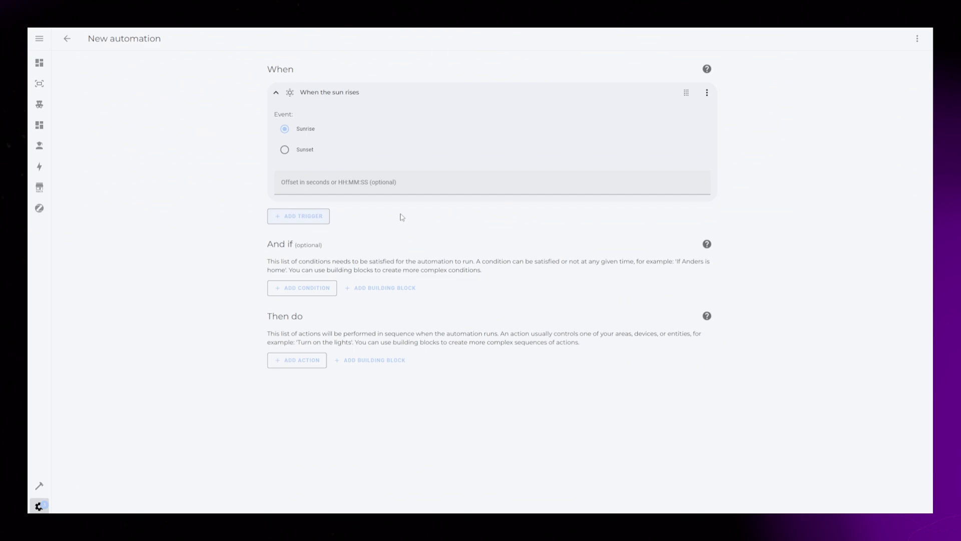
click(284, 129)
click(284, 149)
click(707, 92)
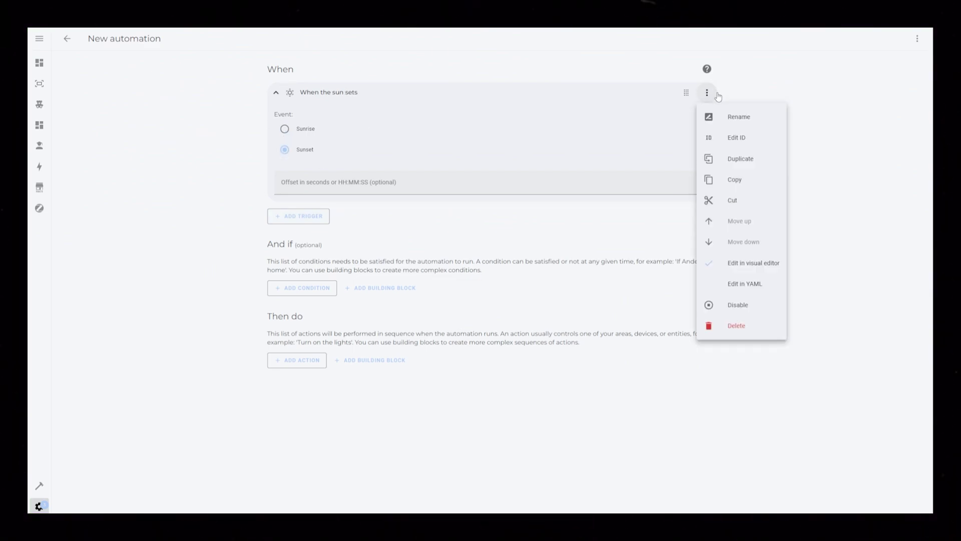
click(723, 101)
click(491, 120)
click(285, 157)
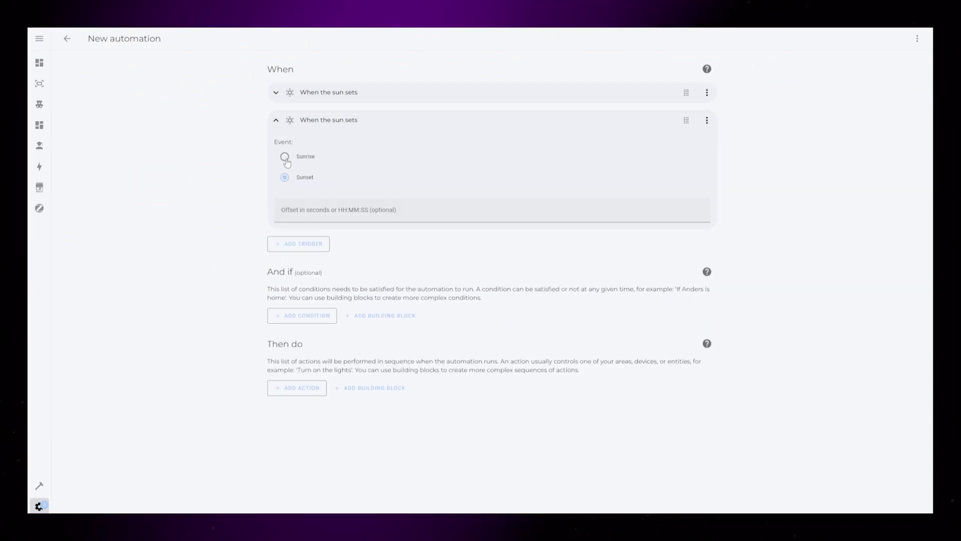
- Give the sunset trigger the ID 'sunset' and enable an ID on the sunrise trigger
click(276, 92)
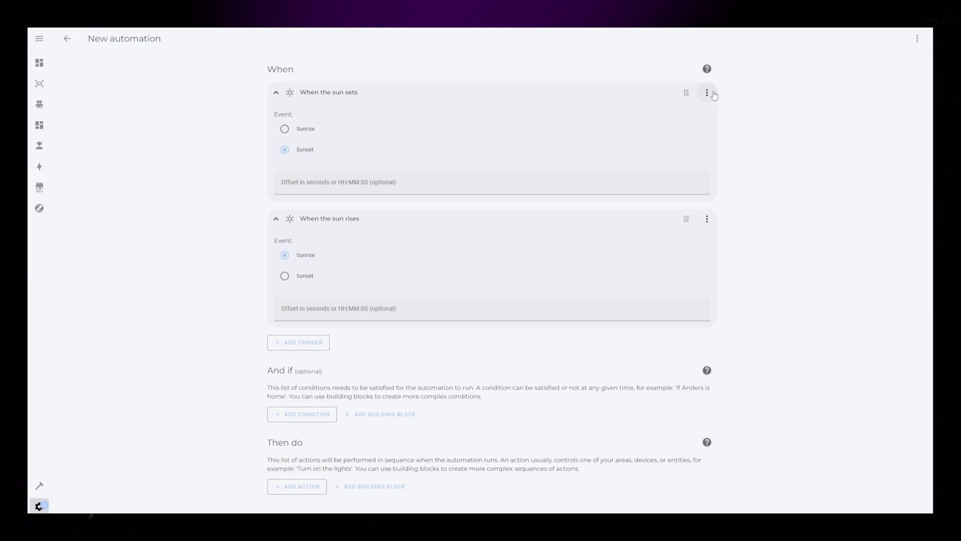
click(753, 143)
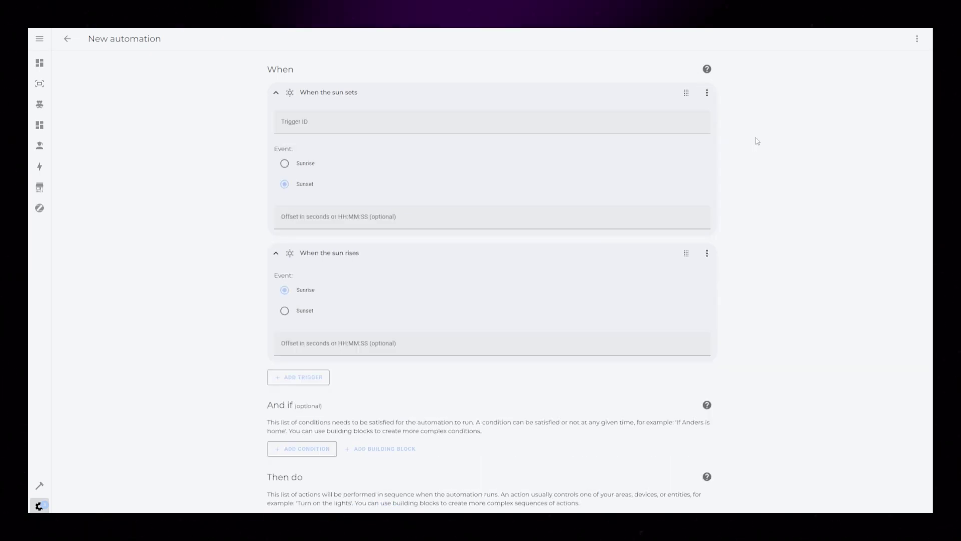
click(316, 122)
text(suns)
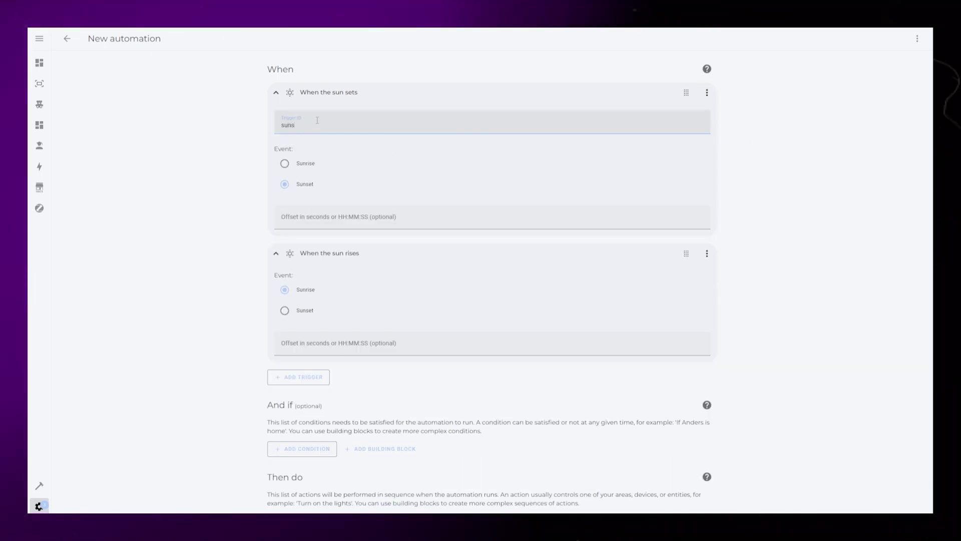
text(et)
click(707, 253)
click(741, 297)
click(275, 253)
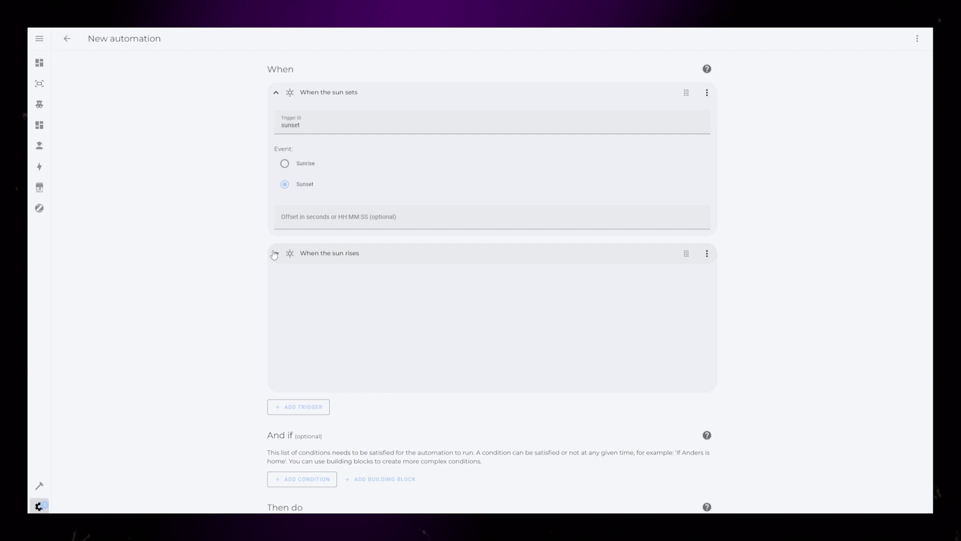
click(277, 94)
- Add a Choose action whose Option 1 has a 'Triggered by' sunset condition
click(310, 289)
text(choose)
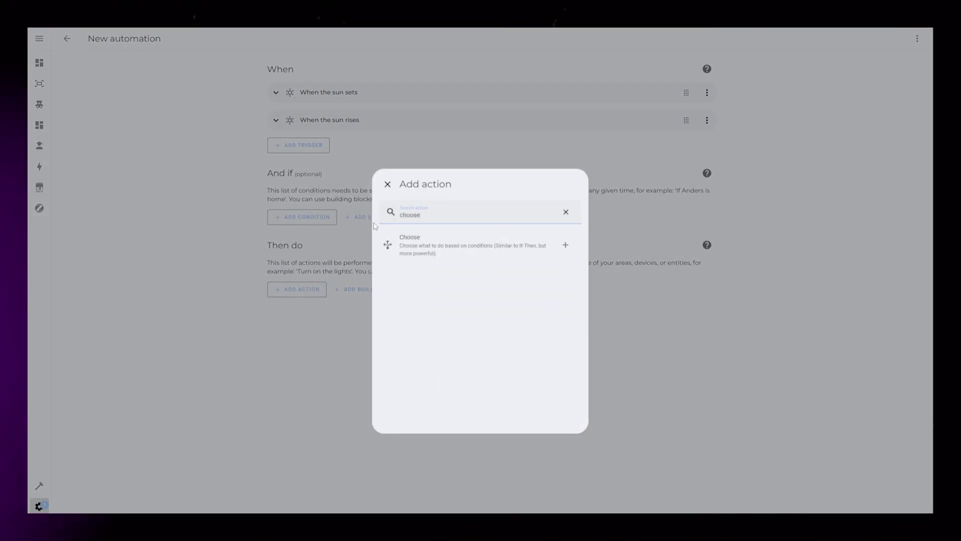
click(446, 250)
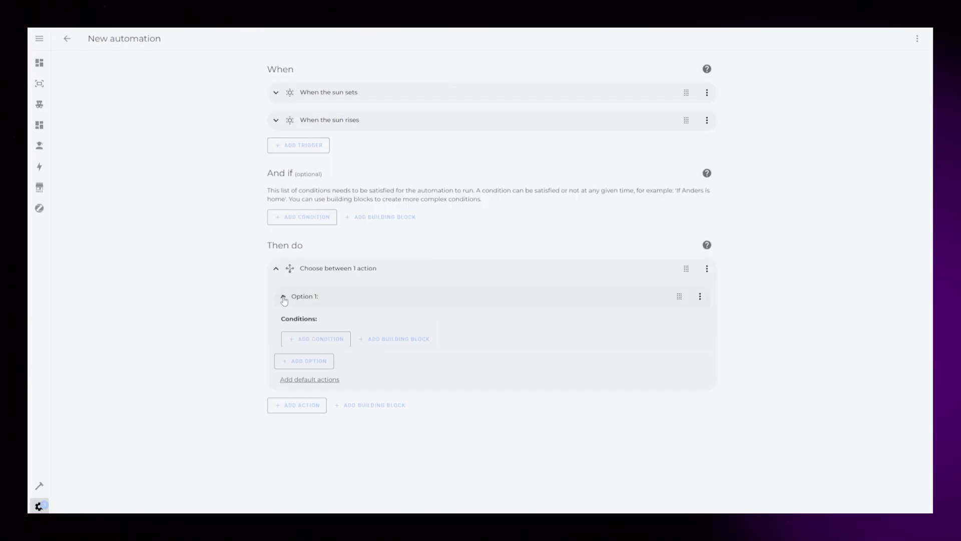
click(322, 343)
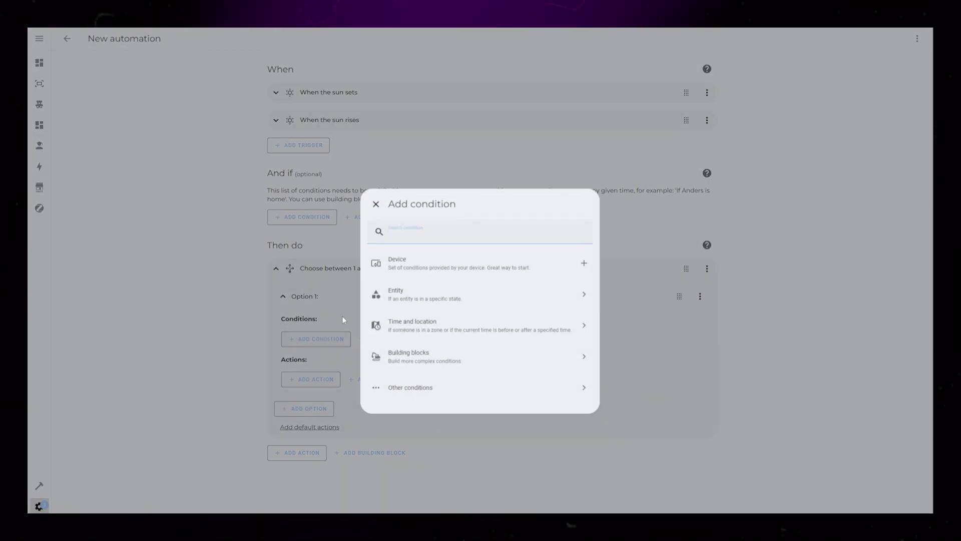
click(427, 261)
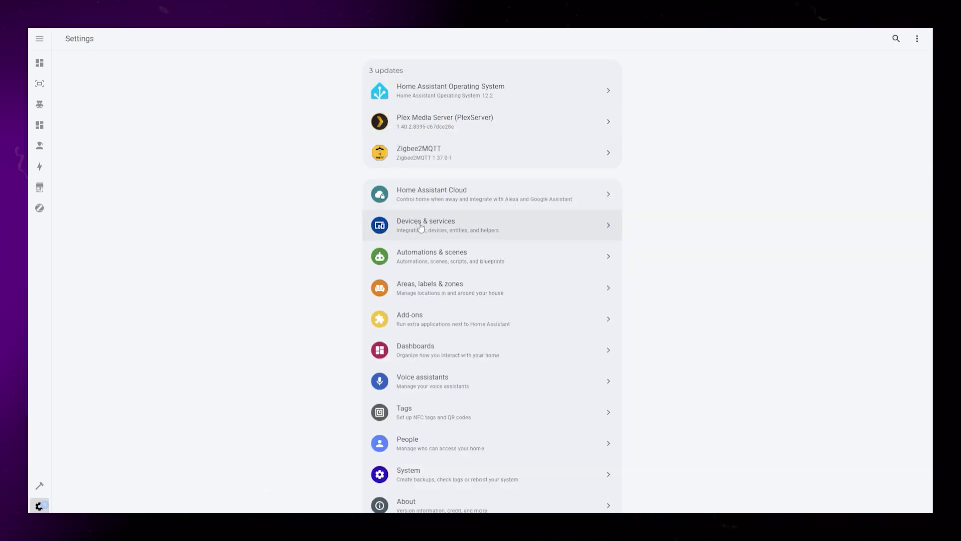
- Create a Toggle helper named tutorial_enabled under Devices & services > Helpers
click(421, 223)
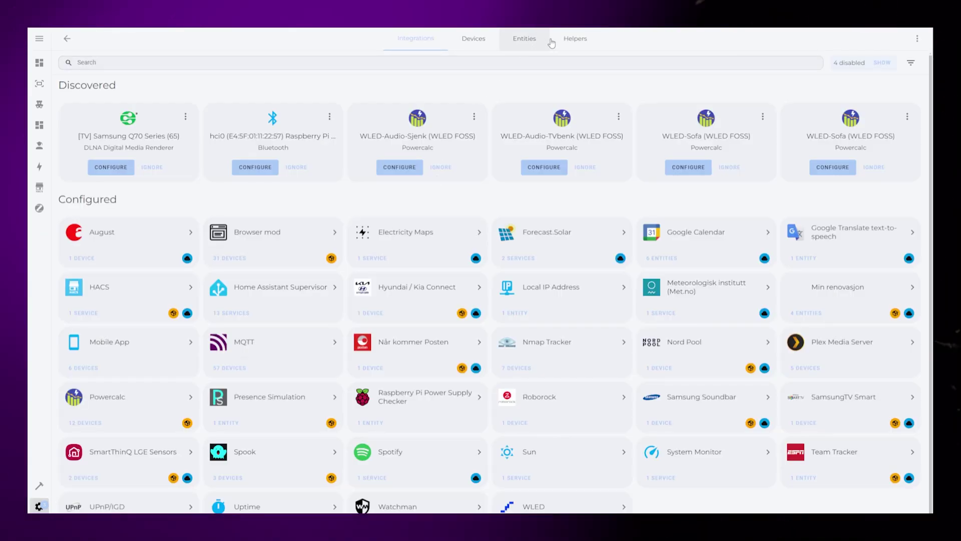
click(554, 41)
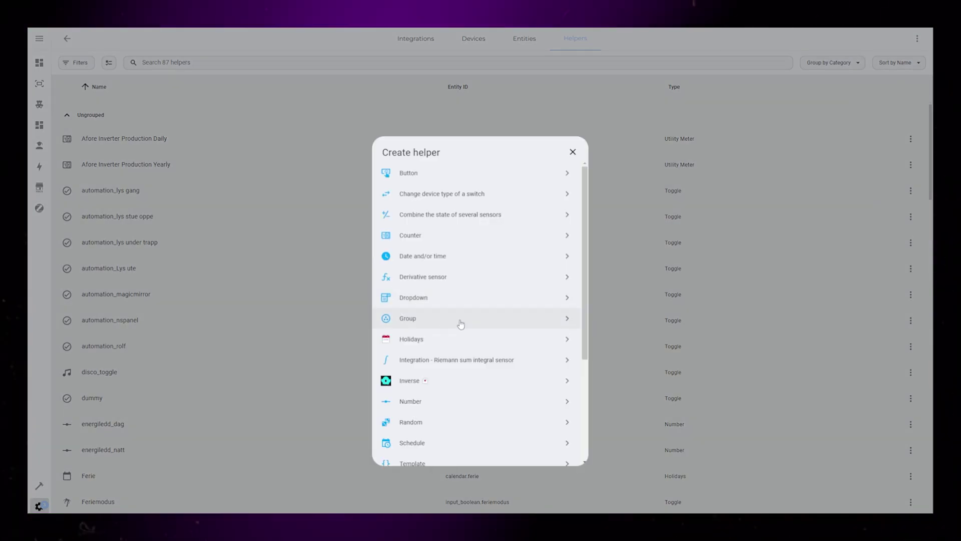
scroll(485, 339, down, 3)
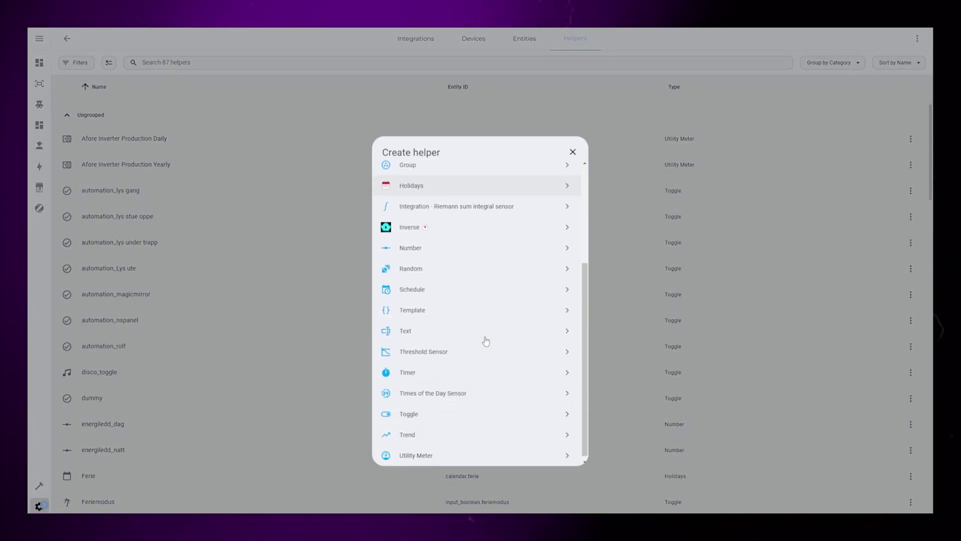
click(409, 411)
click(431, 288)
text(tutorial_en)
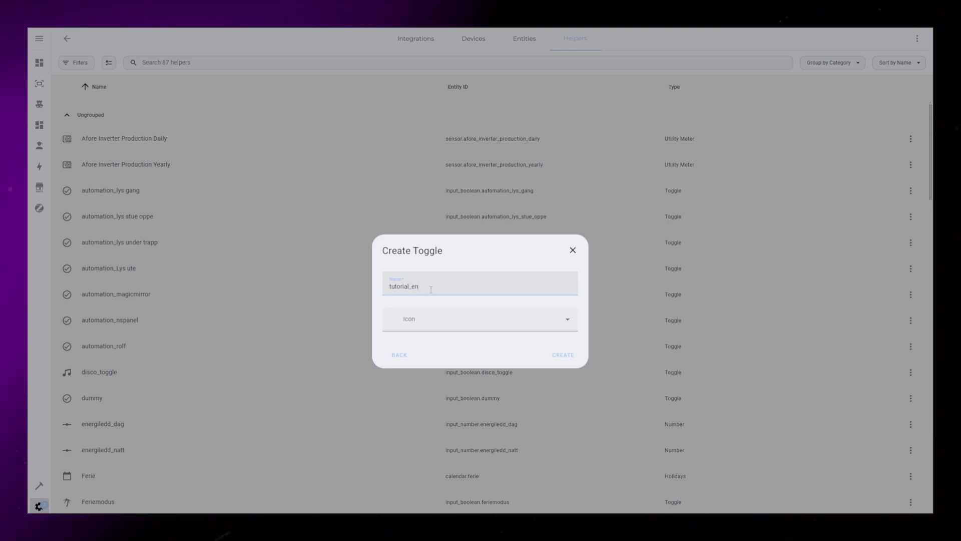
text(abled)
click(562, 354)
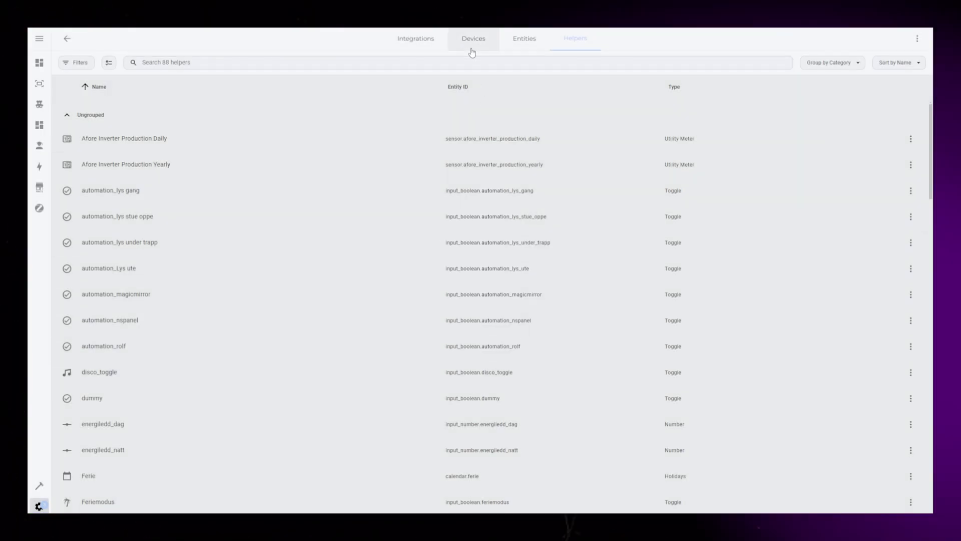
click(206, 62)
- Find the tutorial_enabled helper, then add an Option 1 state condition requiring it to be On
text(tutorial)
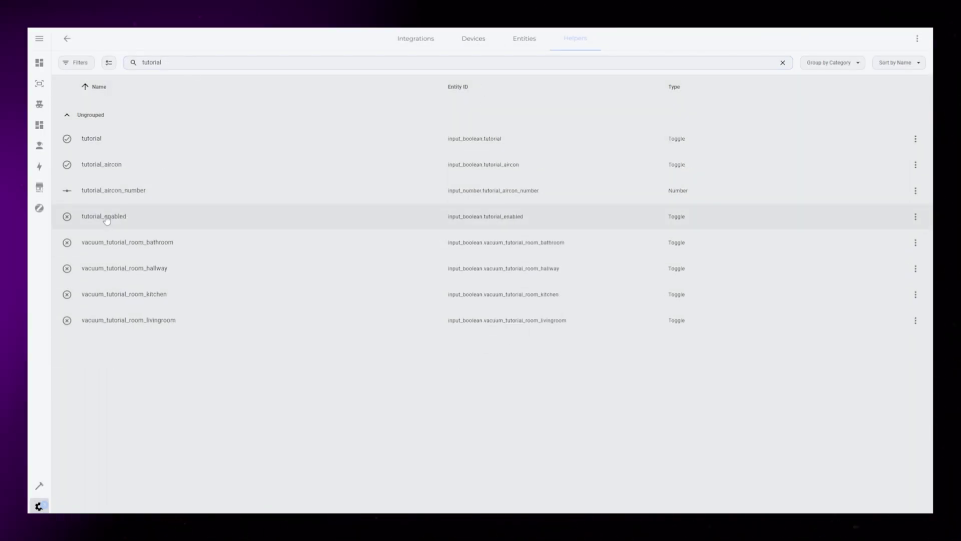
click(475, 225)
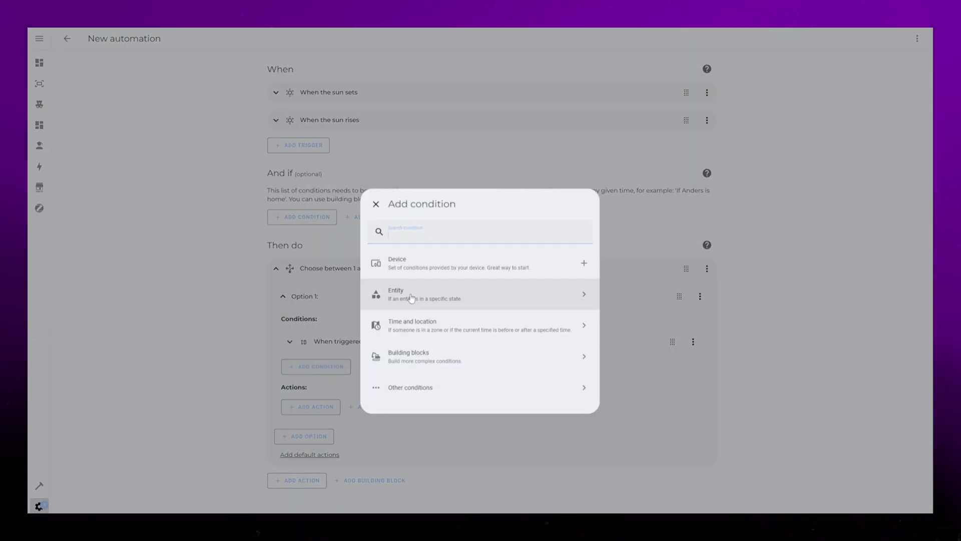
click(412, 299)
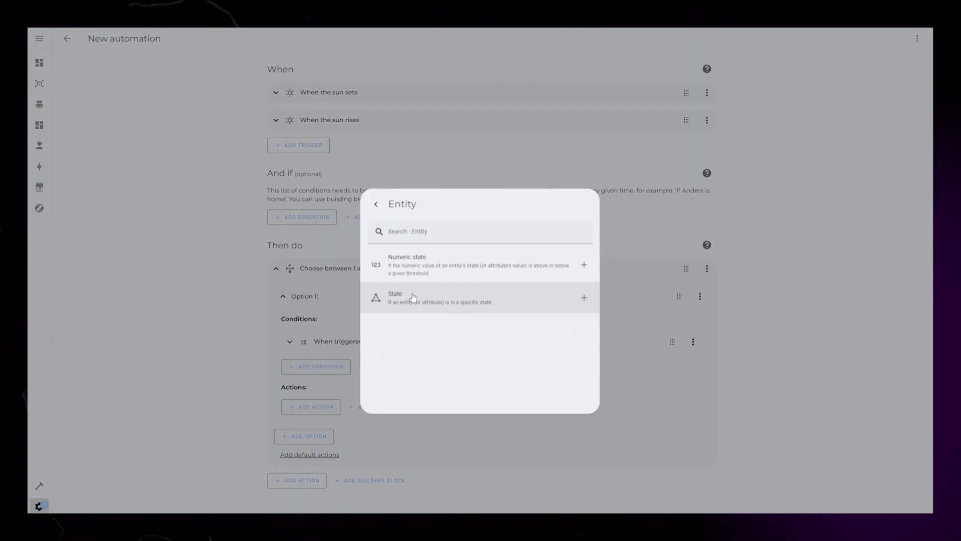
click(425, 301)
click(341, 398)
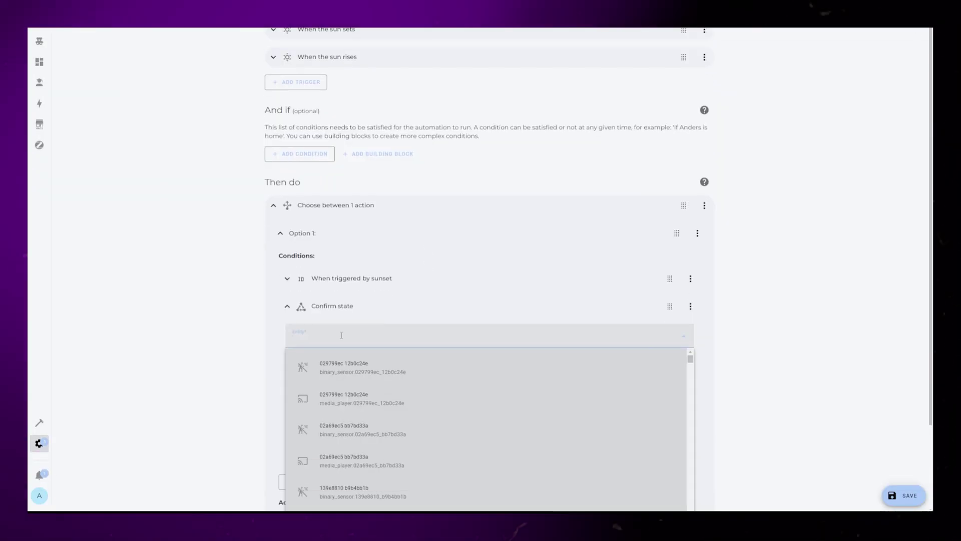
text(tutorial_enabled)
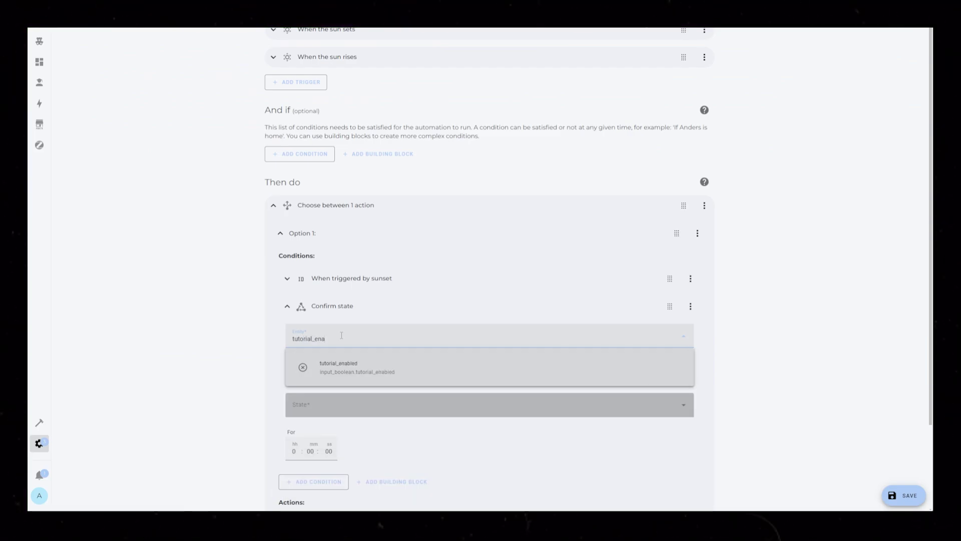
click(346, 365)
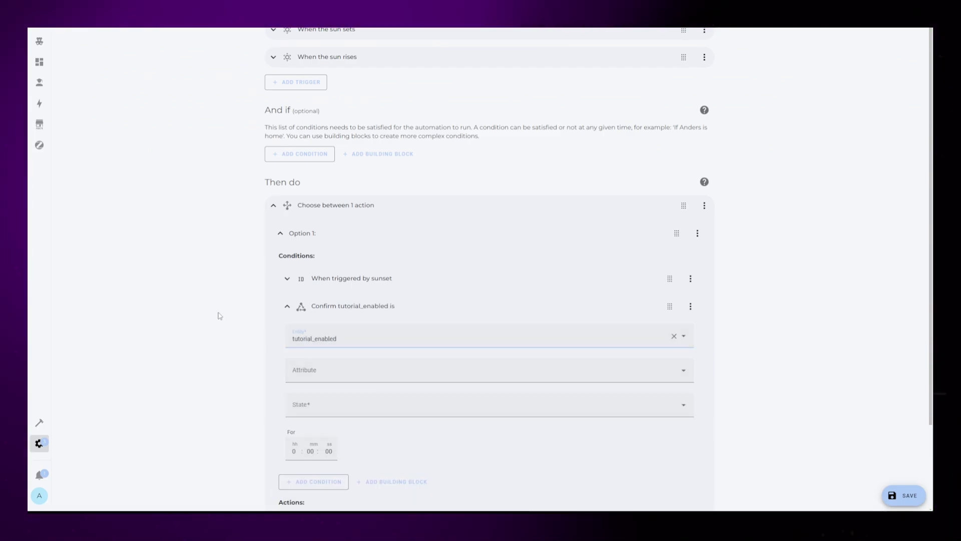
click(318, 408)
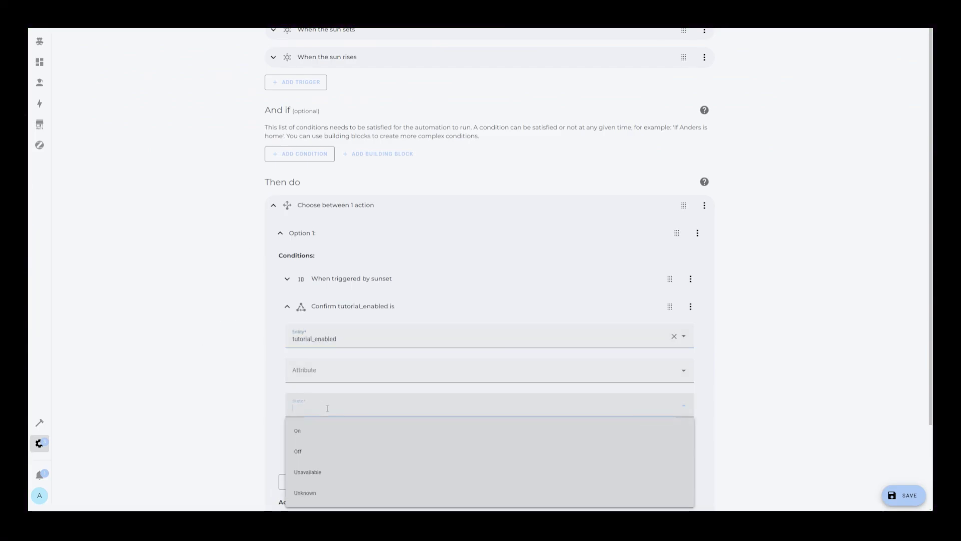
click(311, 432)
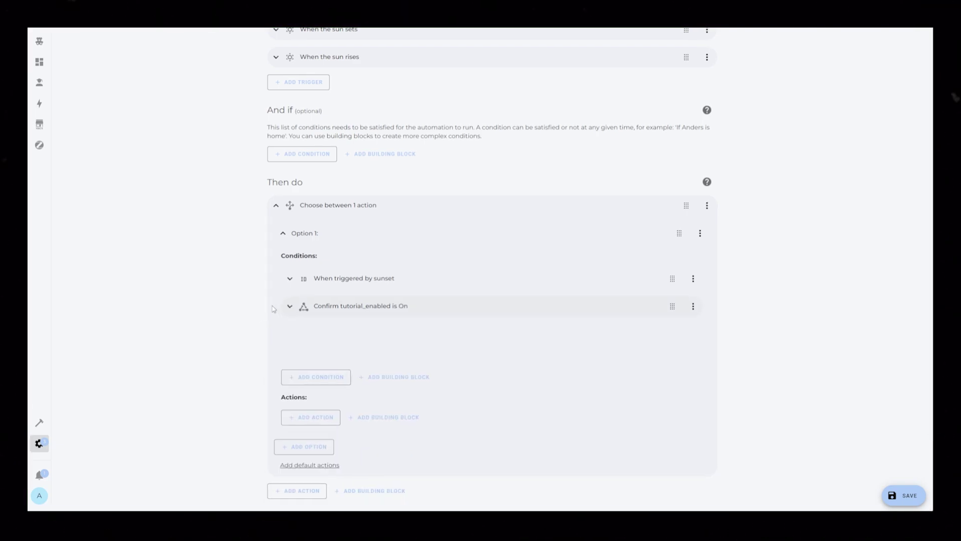
- Add a device action to Option 1 that turns on Lamp - Ute - Carport
click(310, 371)
click(444, 180)
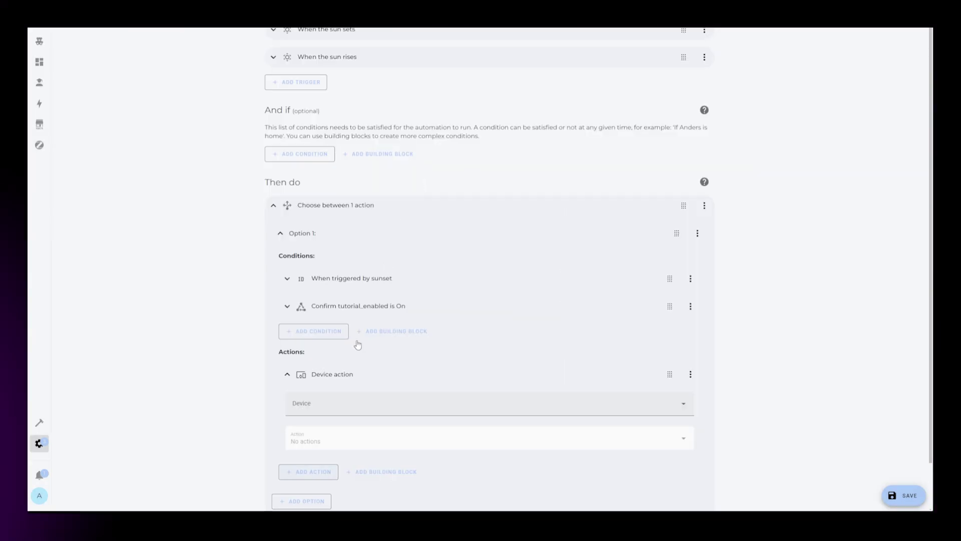
text(ute)
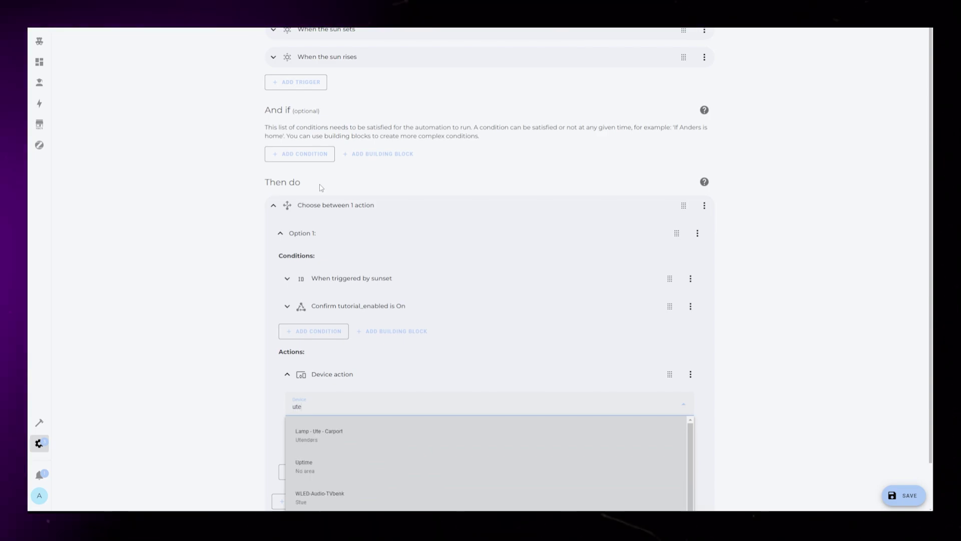
click(336, 435)
click(307, 440)
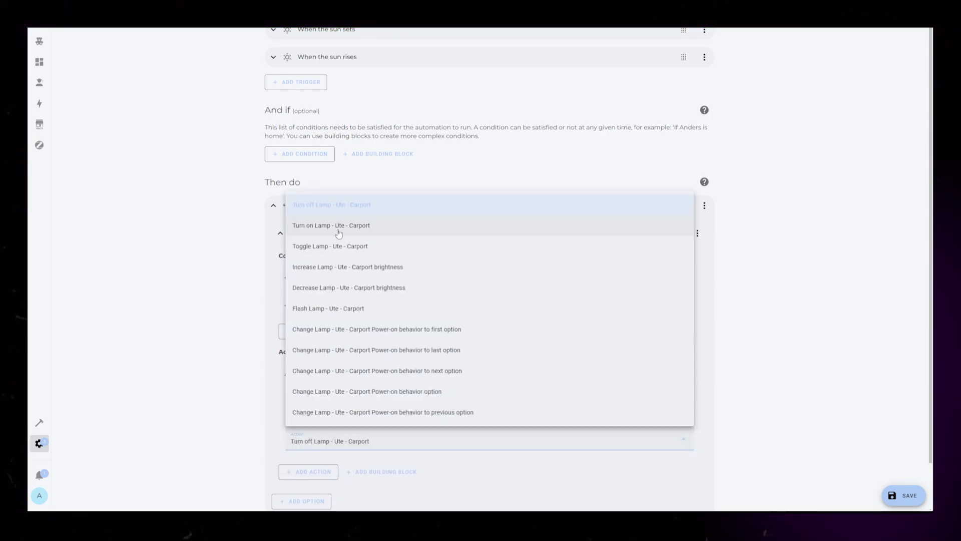
click(307, 226)
scroll(322, 326, down, 3)
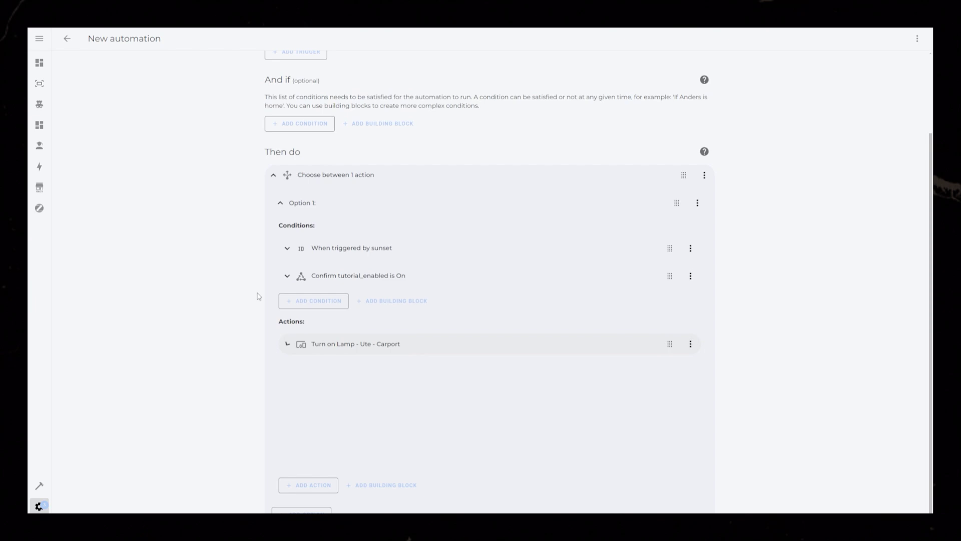
scroll(154, 390, up, 2)
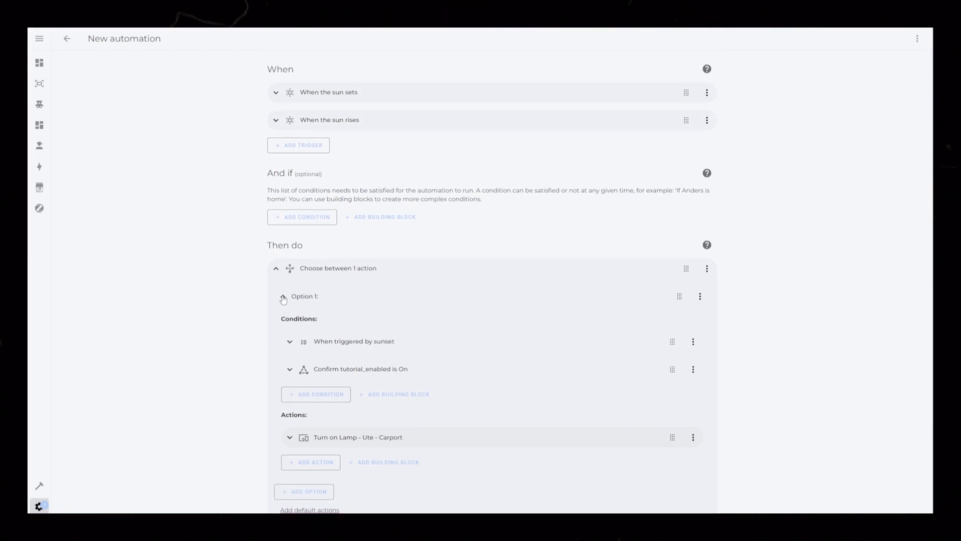
- Collapse Option 1 and duplicate it into a second Choose option
click(290, 343)
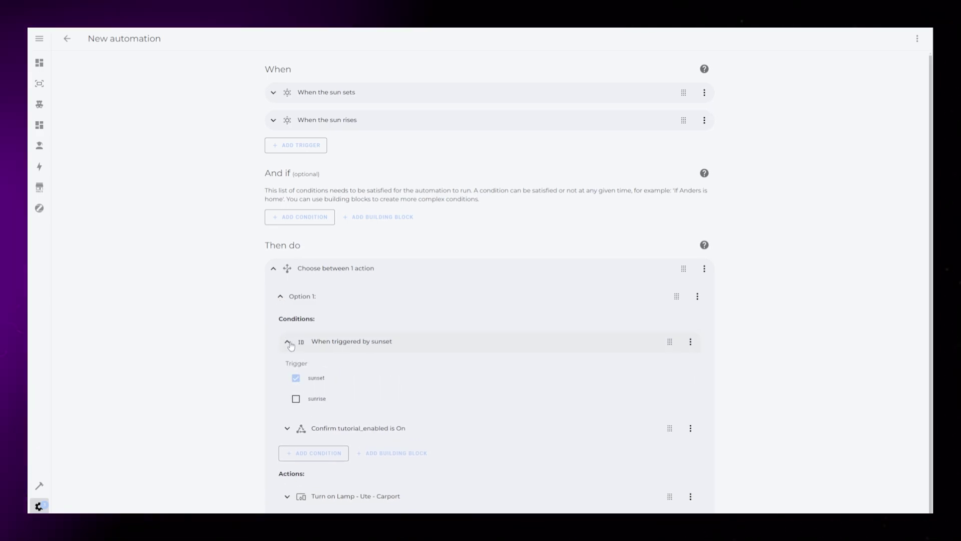
click(290, 343)
click(283, 297)
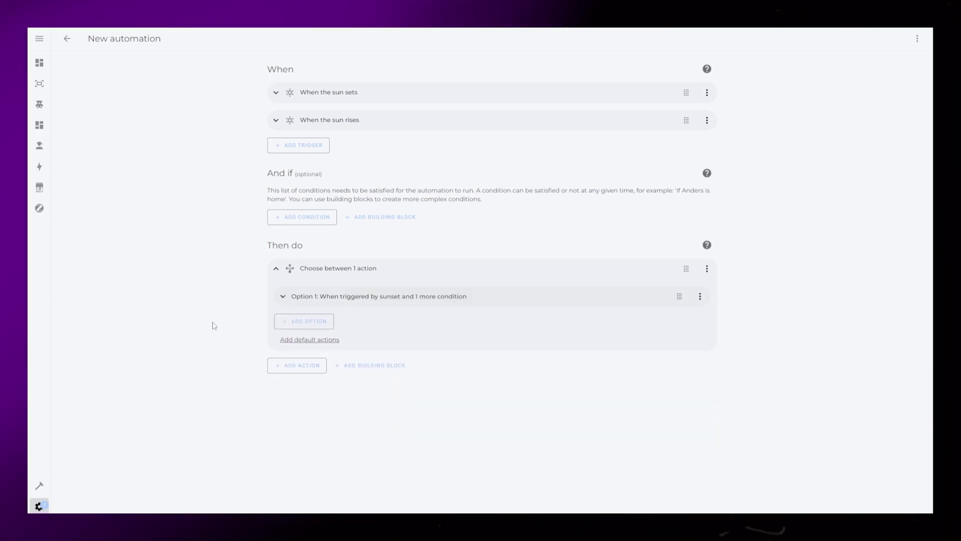
click(700, 296)
click(727, 339)
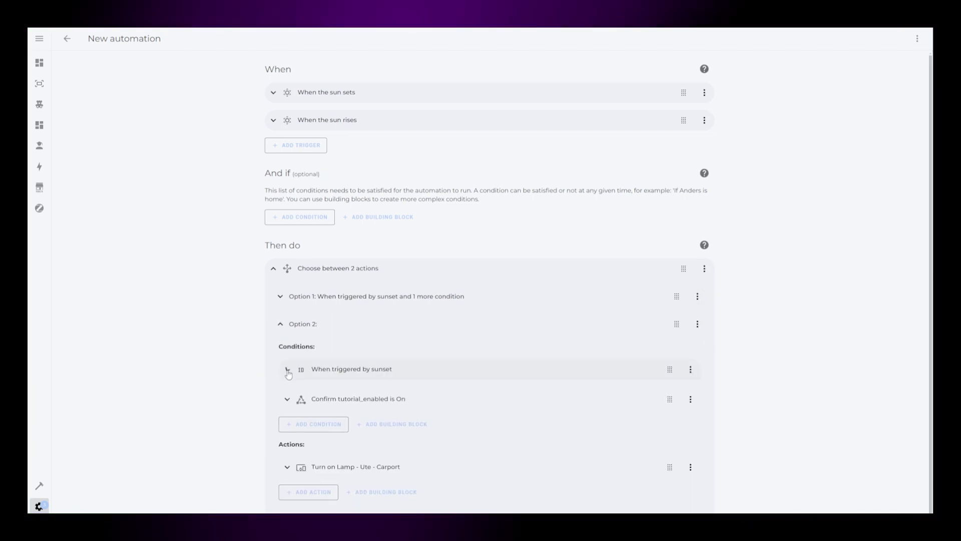
- Make Option 2 match sunrise instead of sunset, drop the tutorial_enabled condition, and turn the lamp off
click(287, 369)
click(296, 426)
click(296, 406)
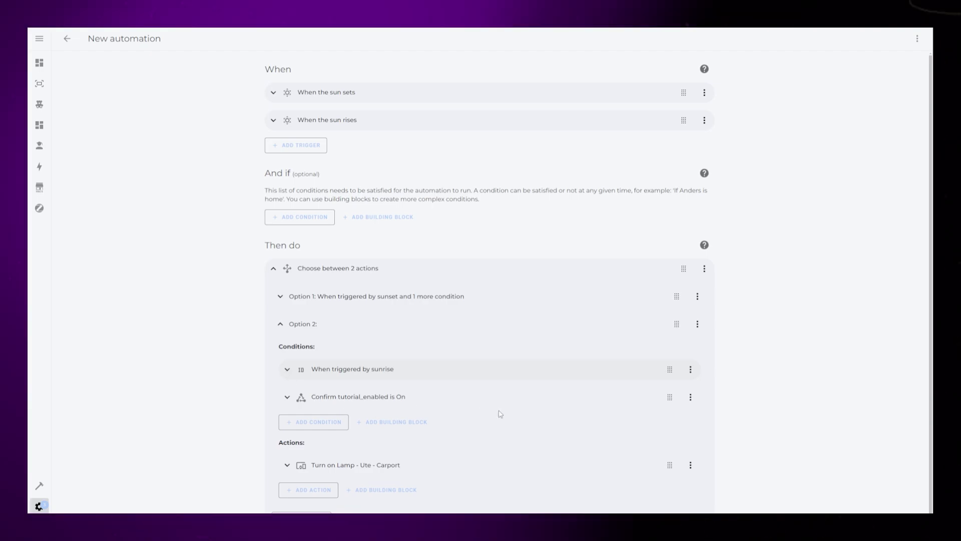
click(690, 396)
click(720, 373)
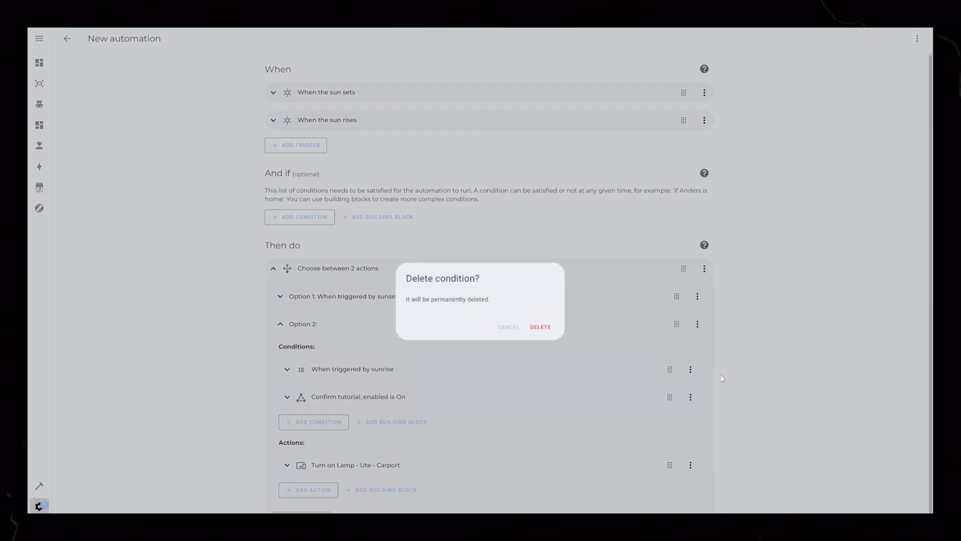
click(526, 328)
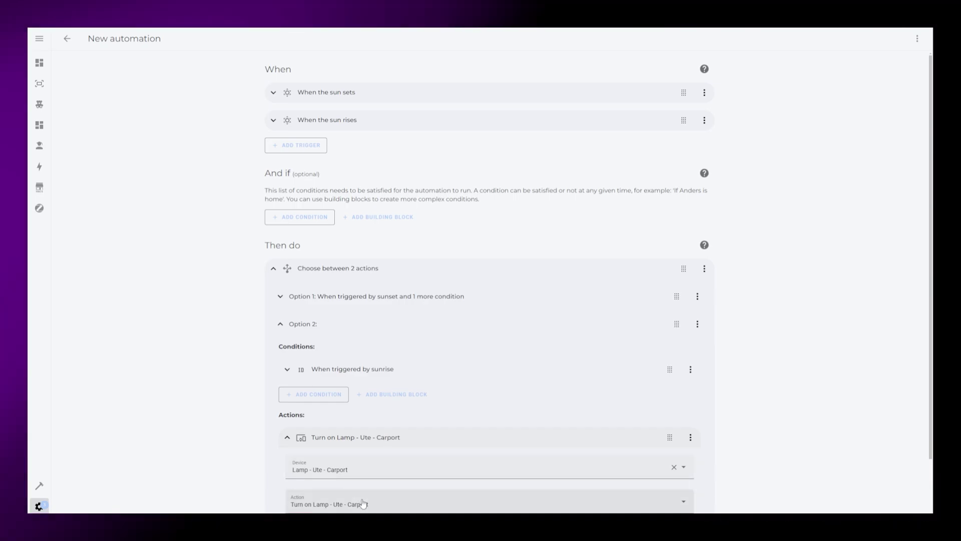
click(369, 504)
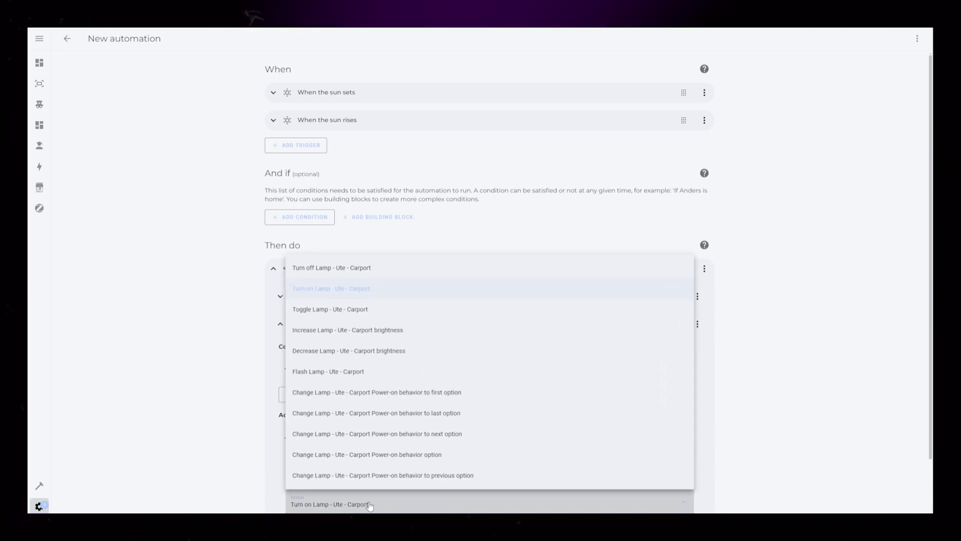
click(359, 270)
- Save the automation under the name 'Tutorial - Outdoor light'
click(288, 438)
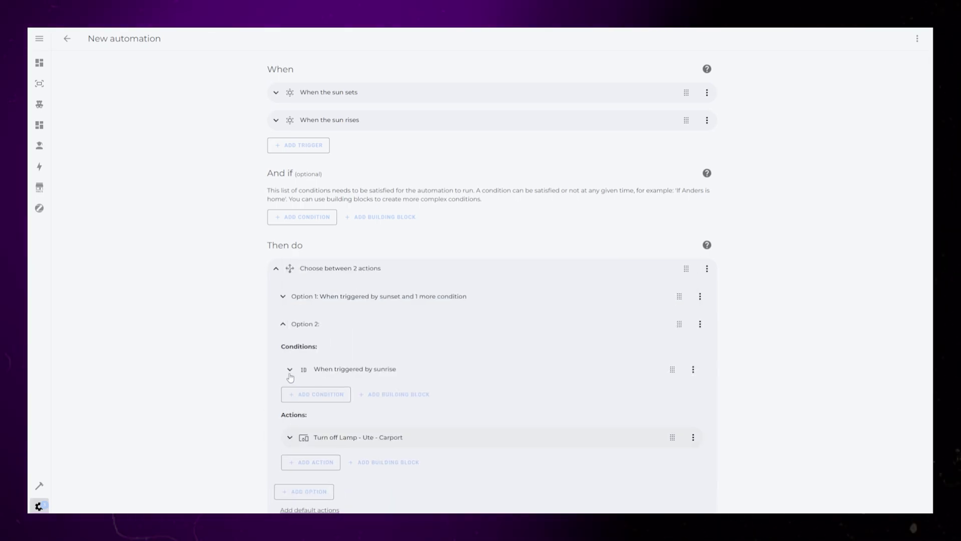
click(281, 325)
key(ctrl+s)
triple_click(453, 284)
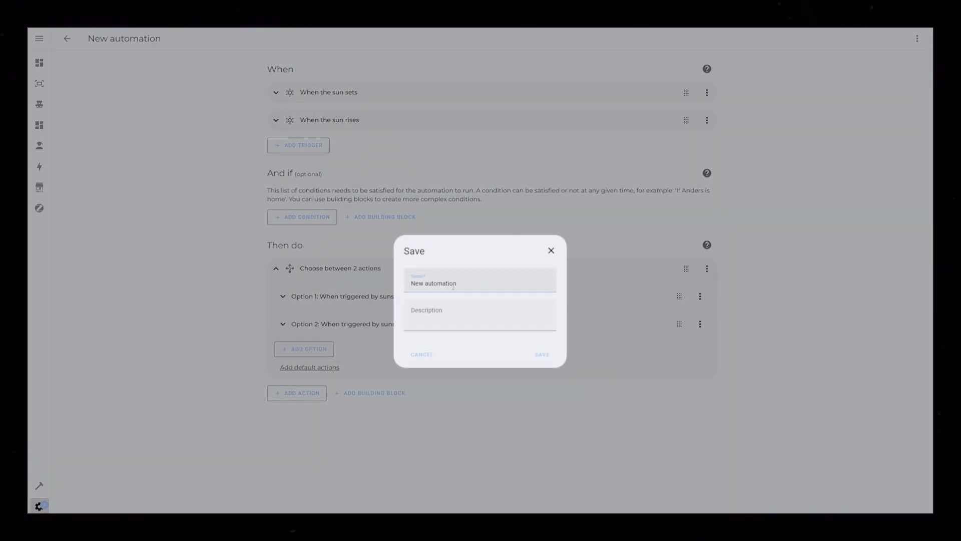
text(Tutorial - Outdoor light)
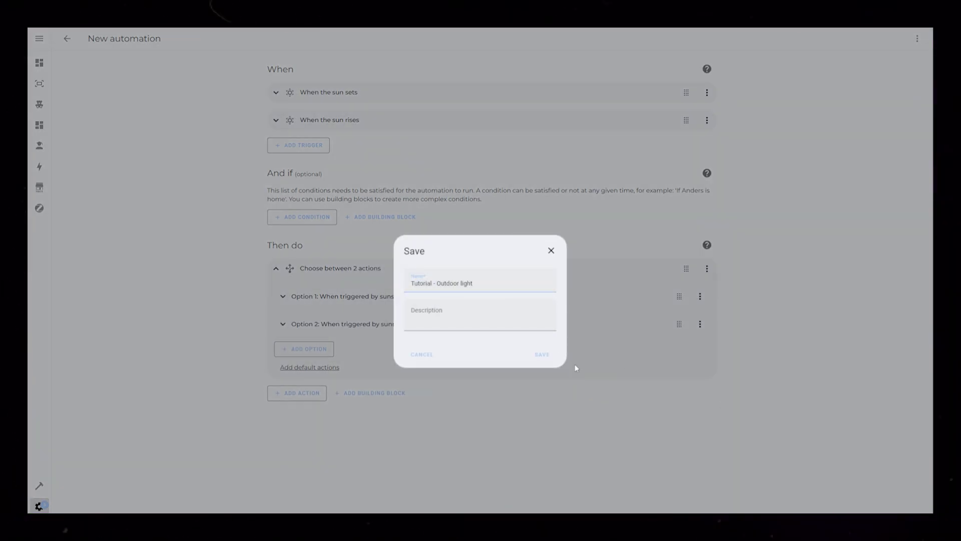
click(542, 354)
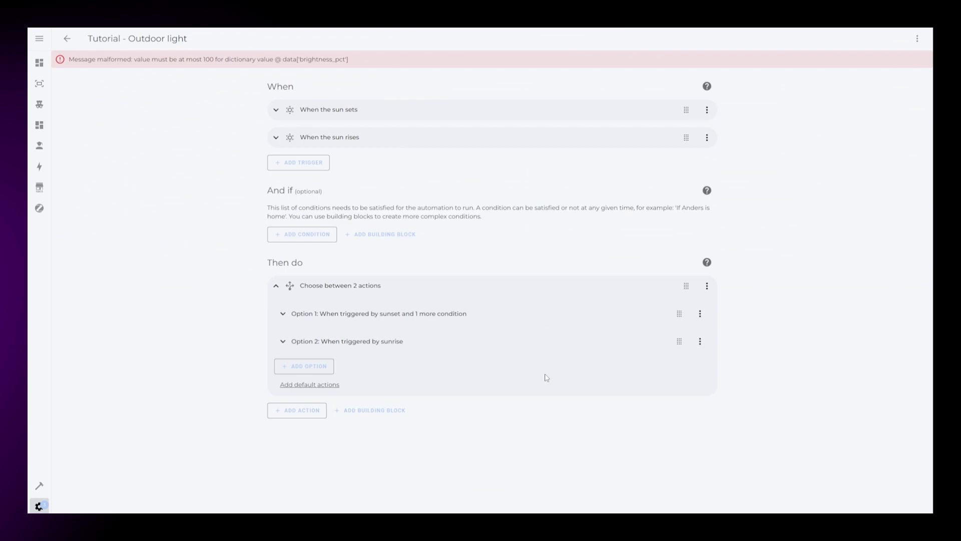
- Lower Option 1's lamp brightness from 255 to 100 and save the automation again
click(283, 315)
click(288, 455)
scroll(305, 448, down, 2)
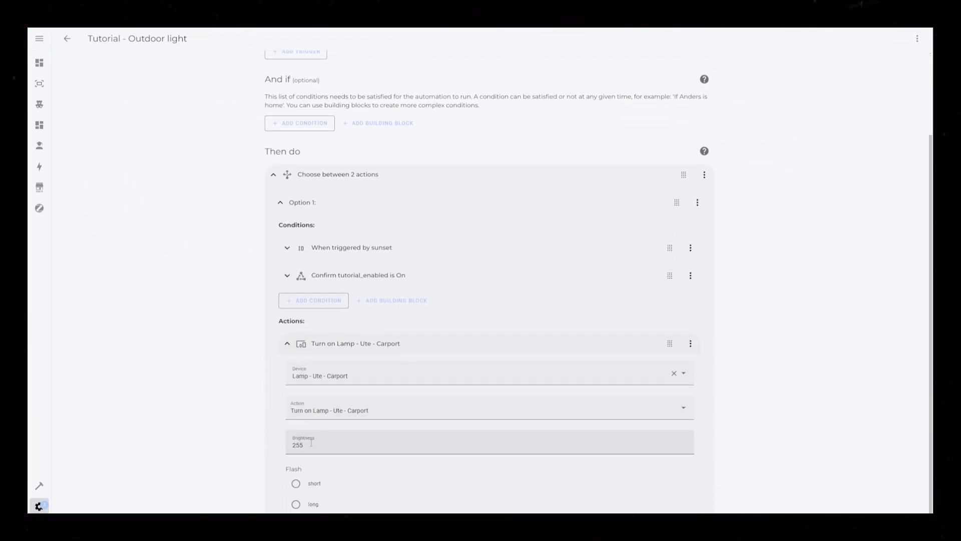
text(100)
click(307, 325)
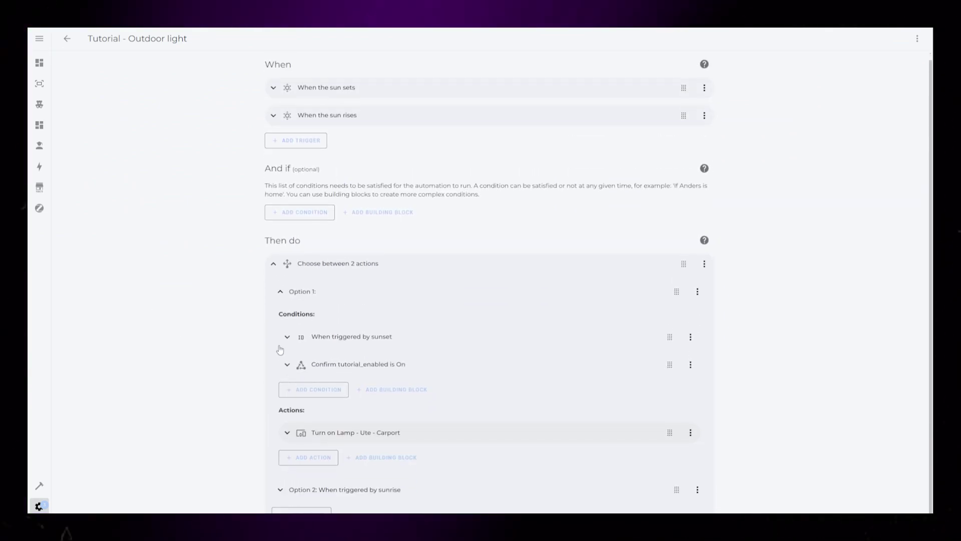
click(300, 305)
key(ctrl+s)
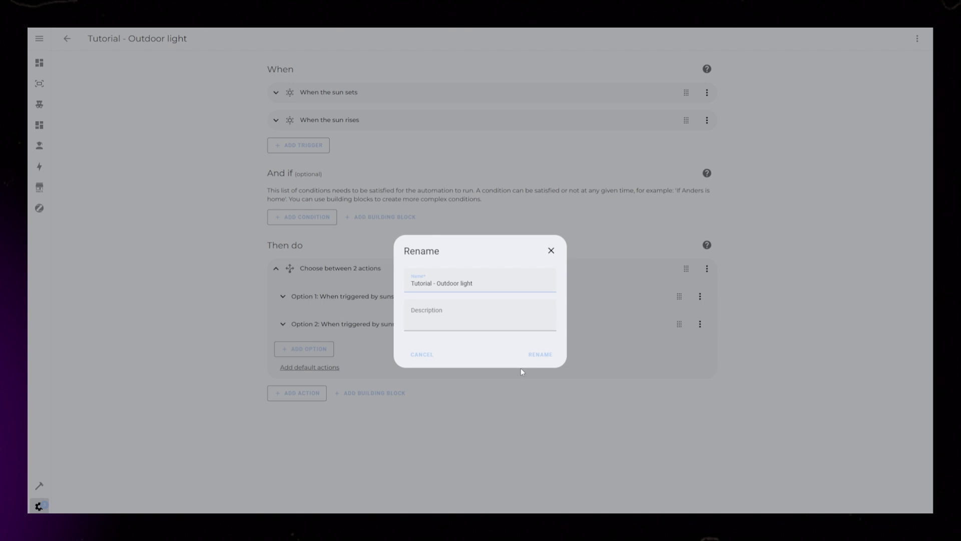
click(543, 356)
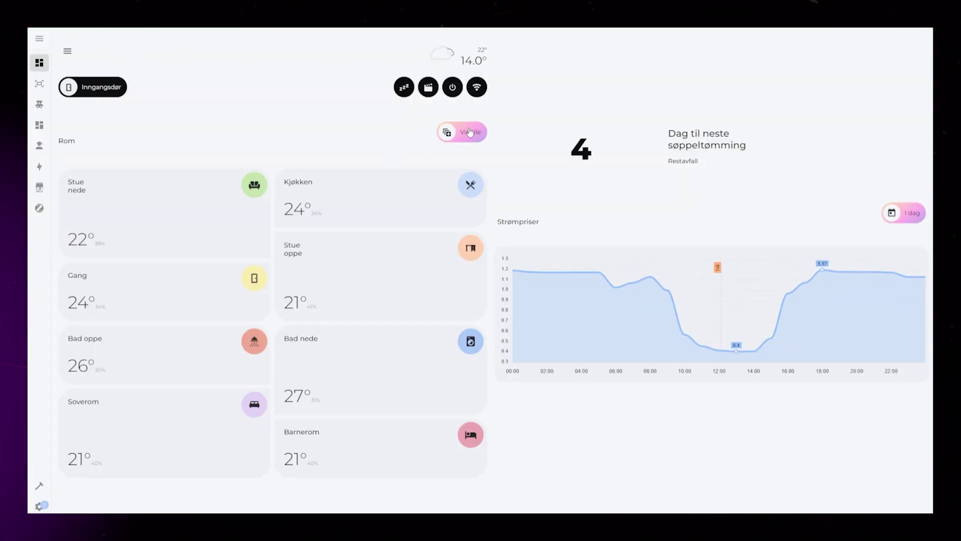
- On the dashboard, look at the Stue nede room popup, then open the Innstillinger panel
click(163, 209)
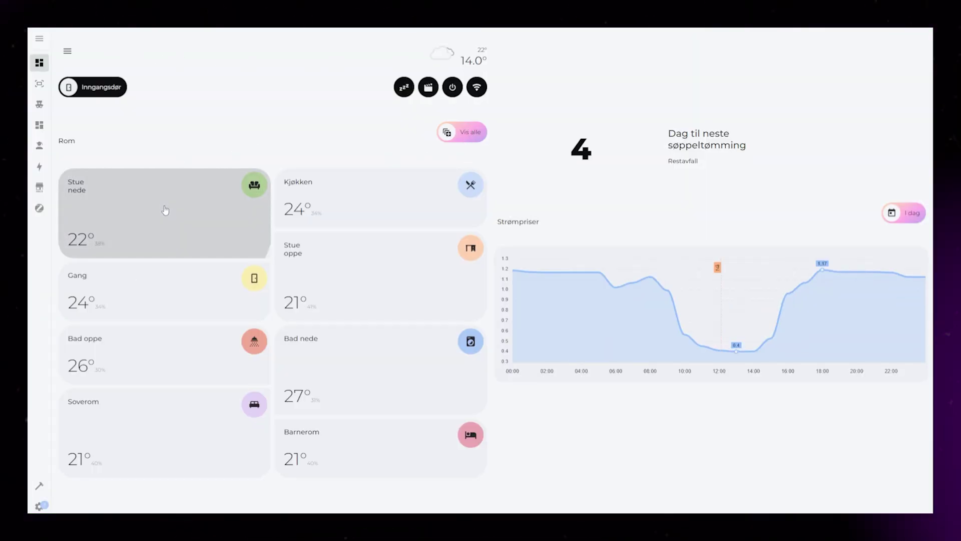
scroll(451, 301, down, 4)
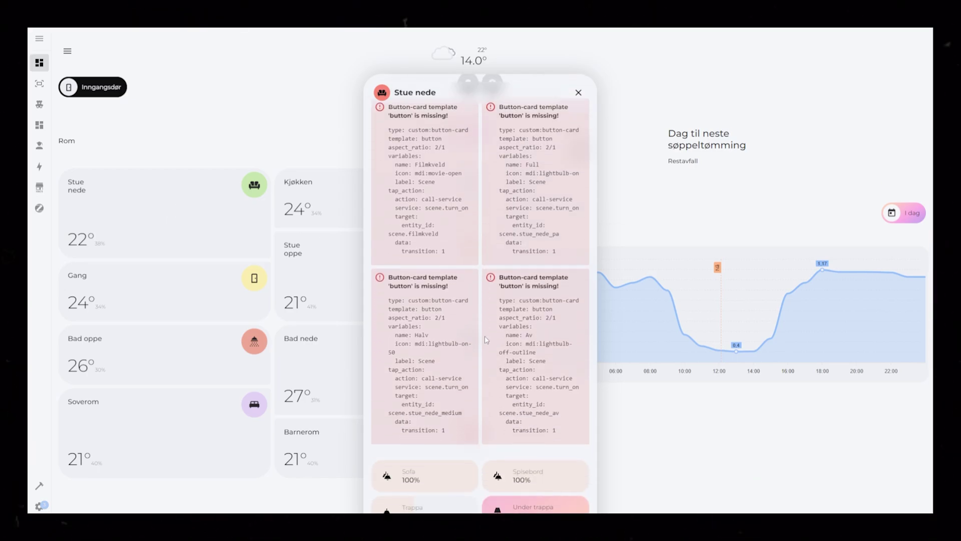
scroll(450, 300, up, 4)
click(578, 92)
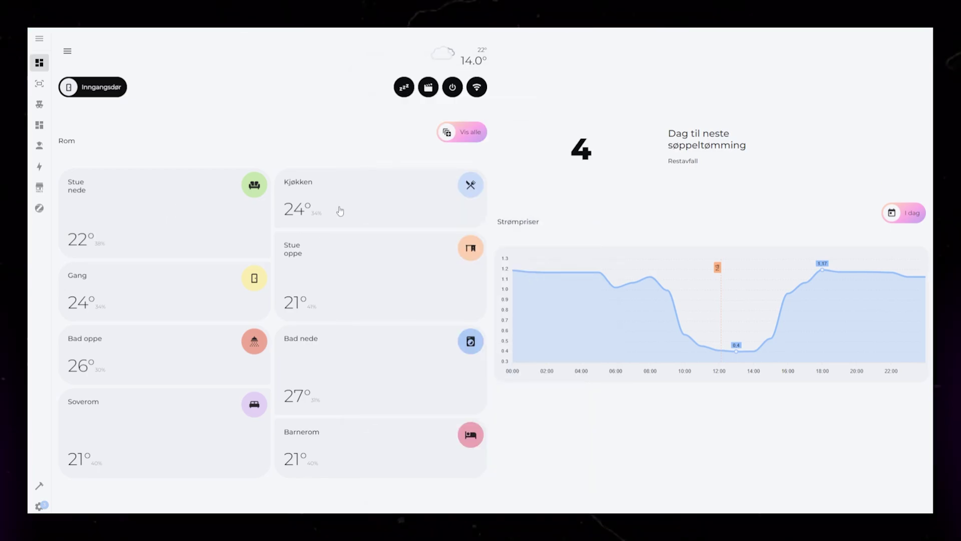
click(476, 85)
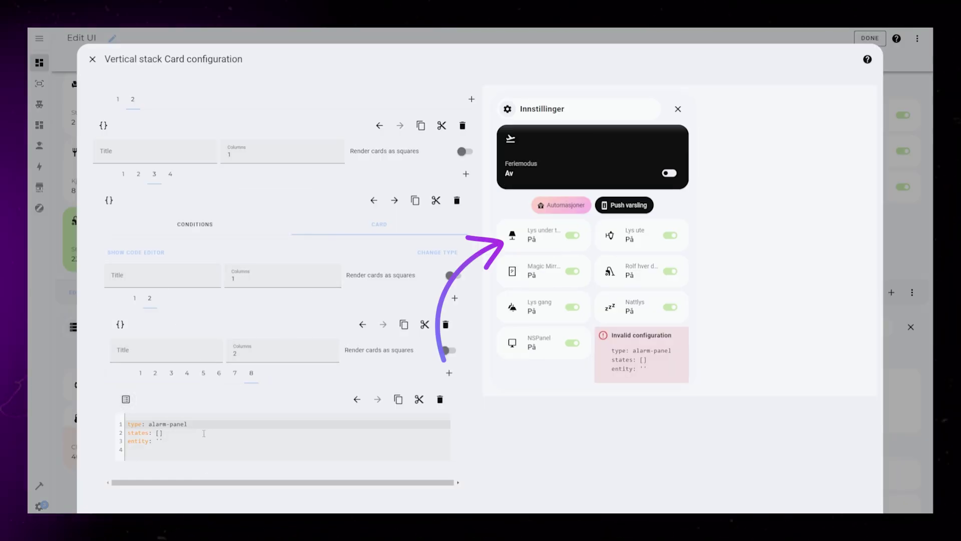
- Paste the button-card YAML and bind its entity to input_boolean.tutorial_enabled instead of the NSPanel helper
key(ctrl+a)
text(type: custom:button-card template: button_toggle_small tap_action:   action: toggle variables:   name: NSPanel   icon: mdi:monitor-small   entity: input_boolean.automation_nspanel)
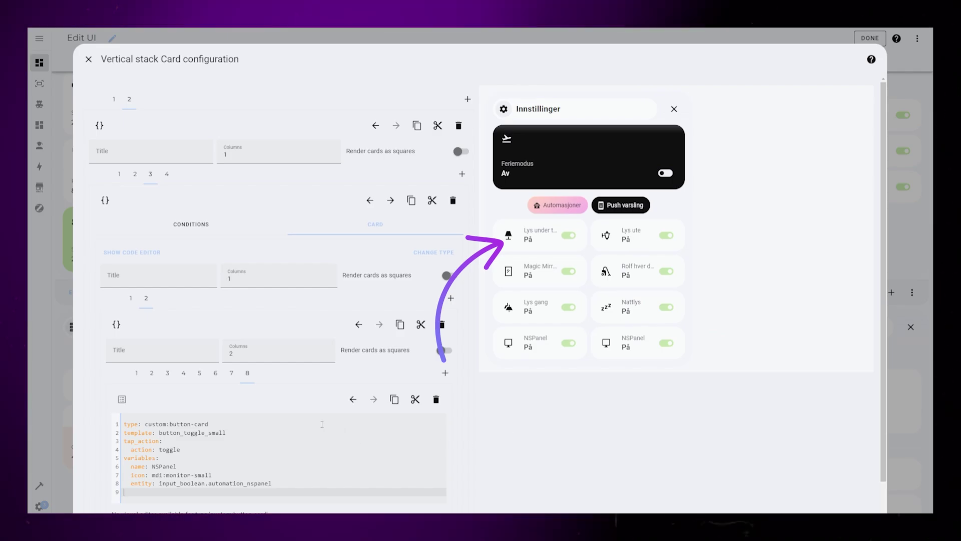
scroll(322, 424, down, 1)
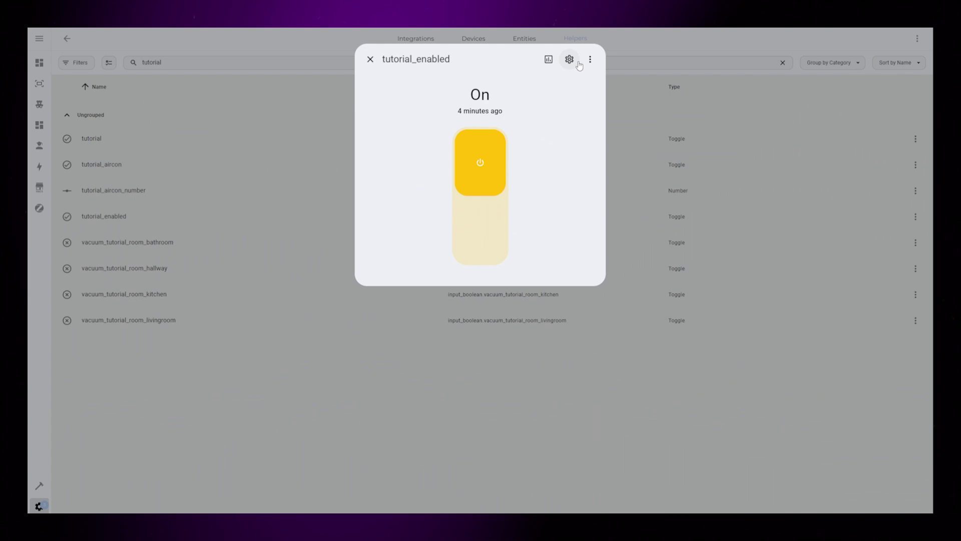
click(569, 59)
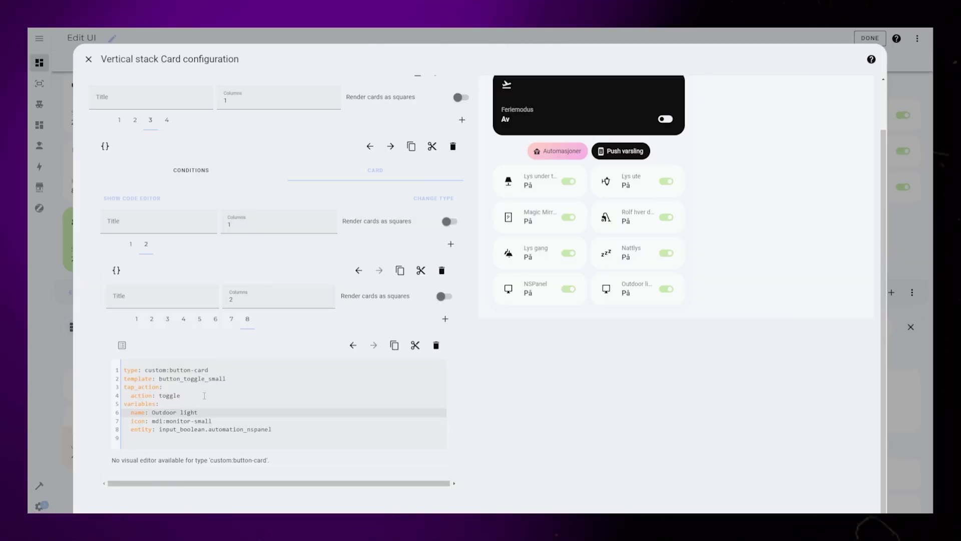
drag(159, 429, 273, 429)
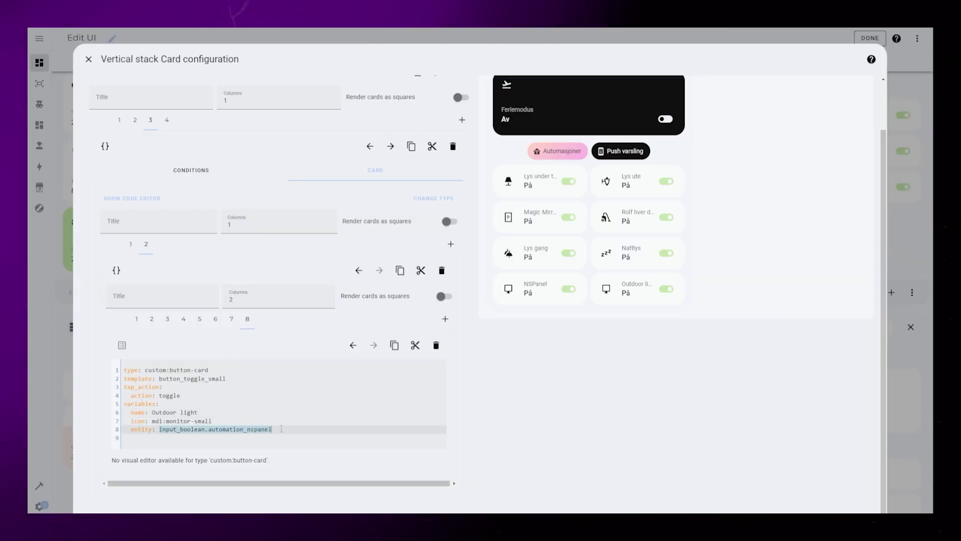
text(input_boolean.tutorial_enabled)
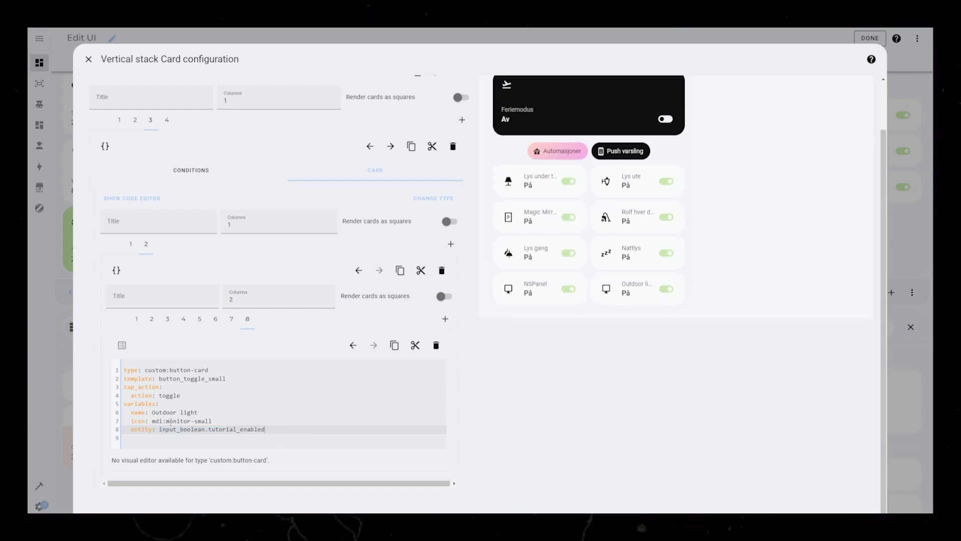
key(ctrl+shift+Left)
key(ctrl+shift+Left)
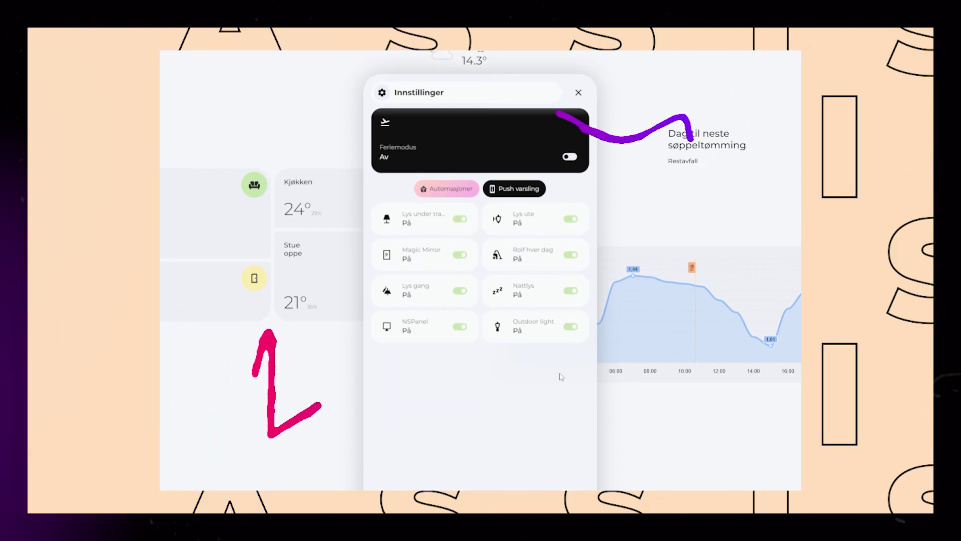
click(542, 329)
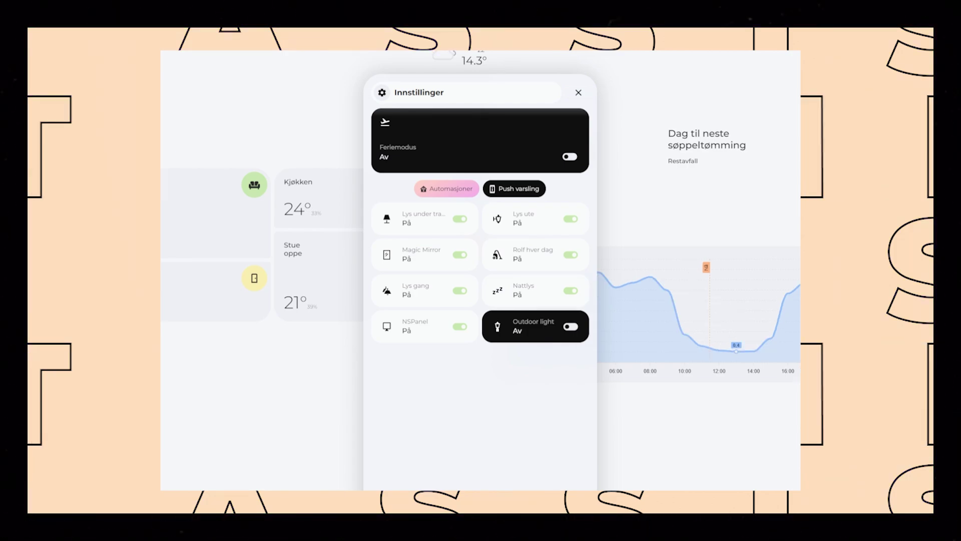
click(534, 331)
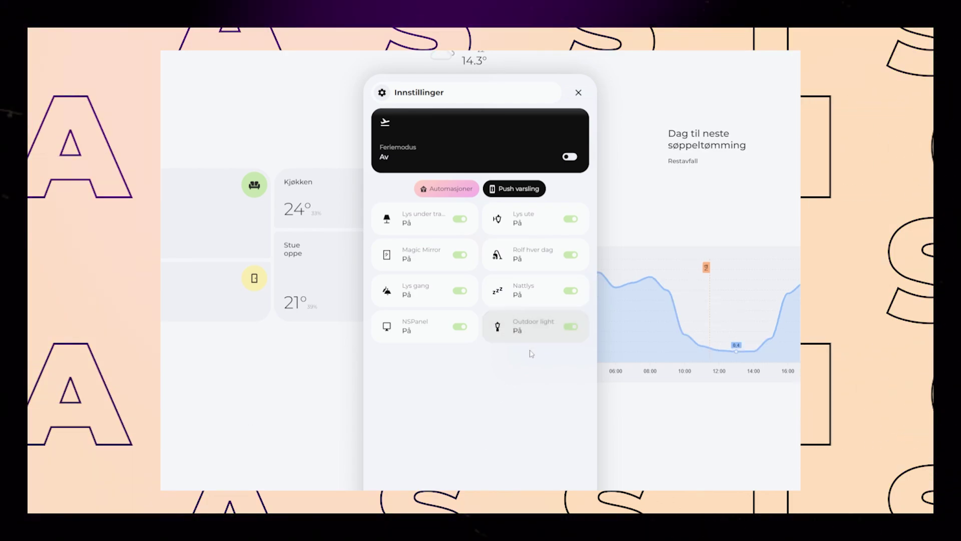
click(492, 140)
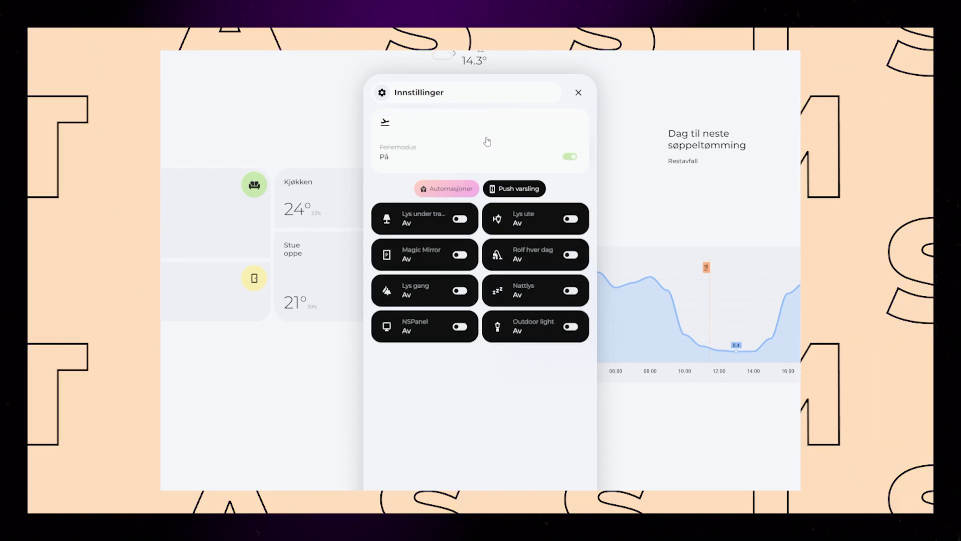
click(492, 144)
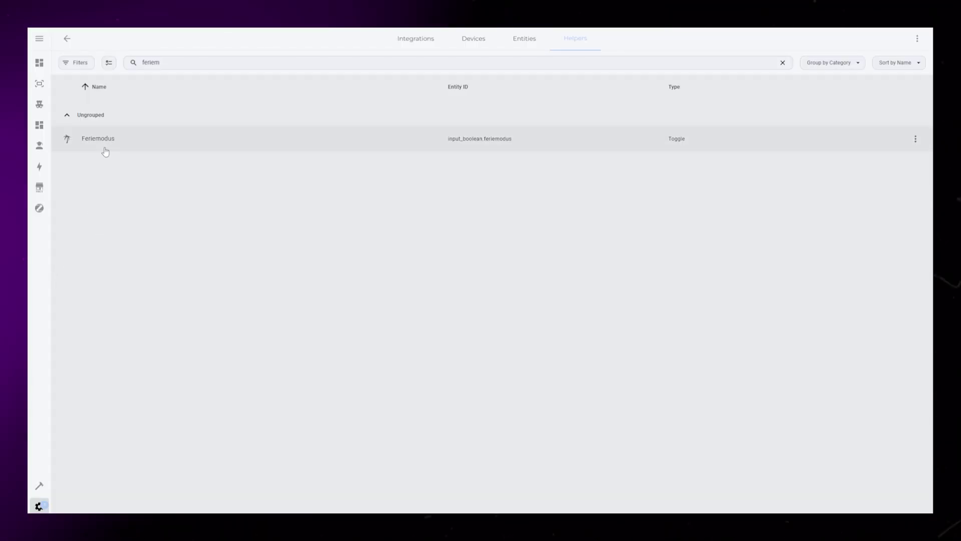
- Open the Feriemodus helper's automation and inspect the Feriemodus On trigger (ID ferie_on)
click(110, 139)
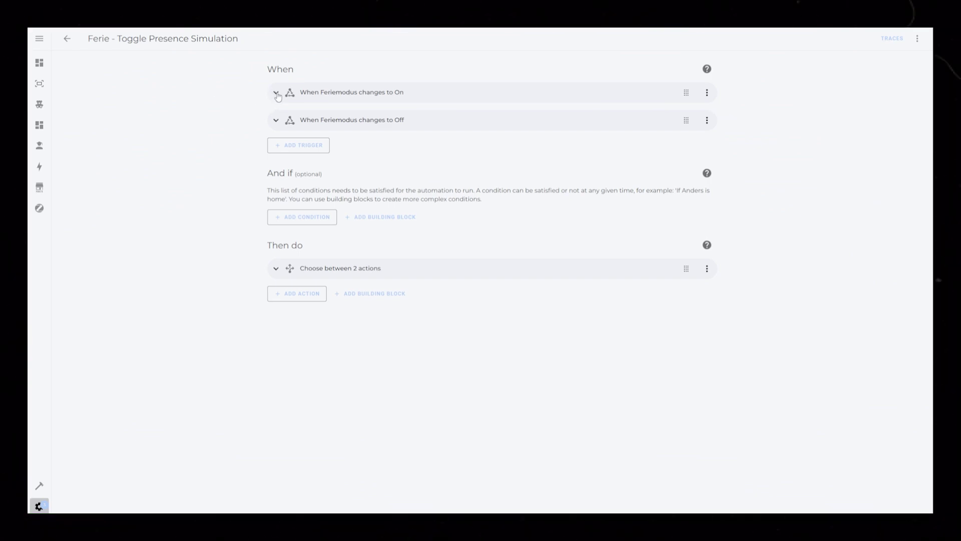
click(276, 92)
drag(307, 171, 282, 171)
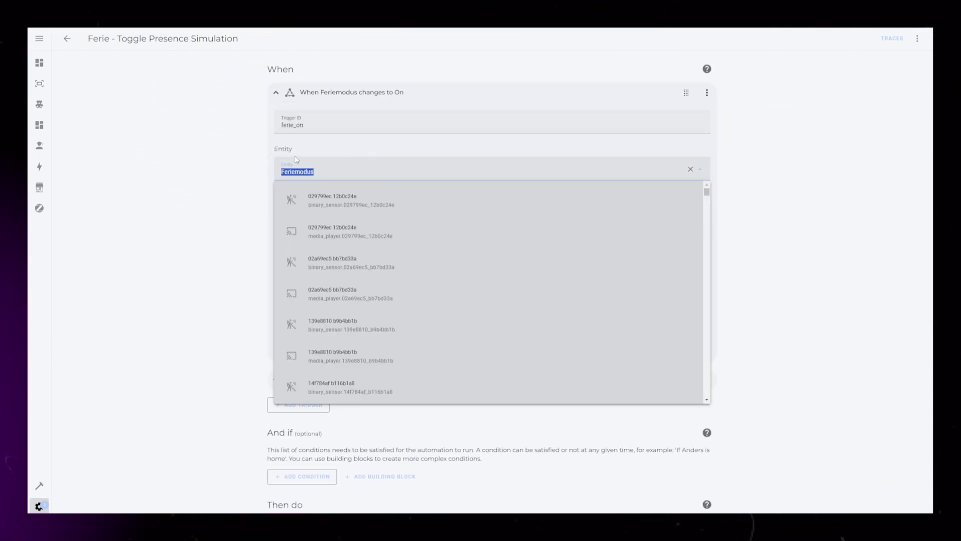
key(Escape)
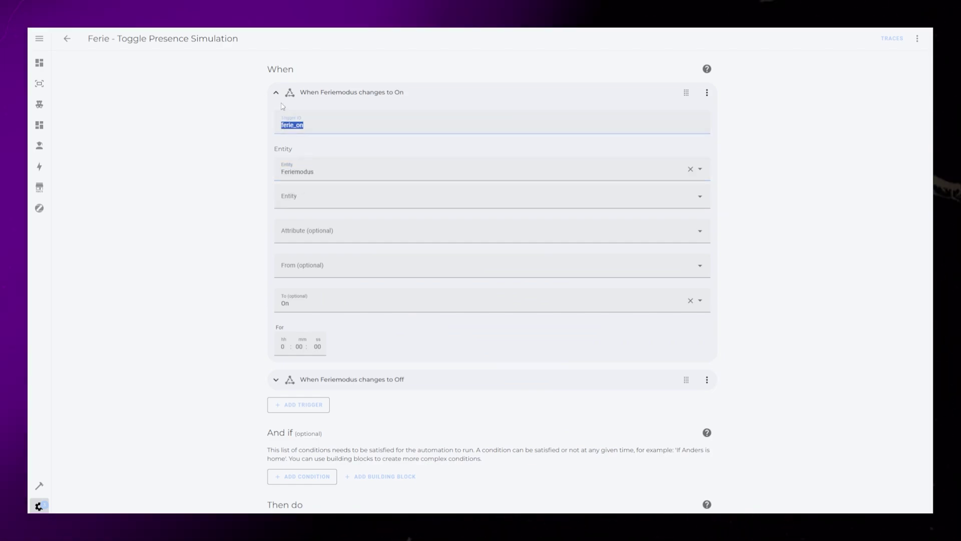
- Check the Feriemodus Off trigger and its trigger ID ferie_off
click(303, 92)
click(301, 120)
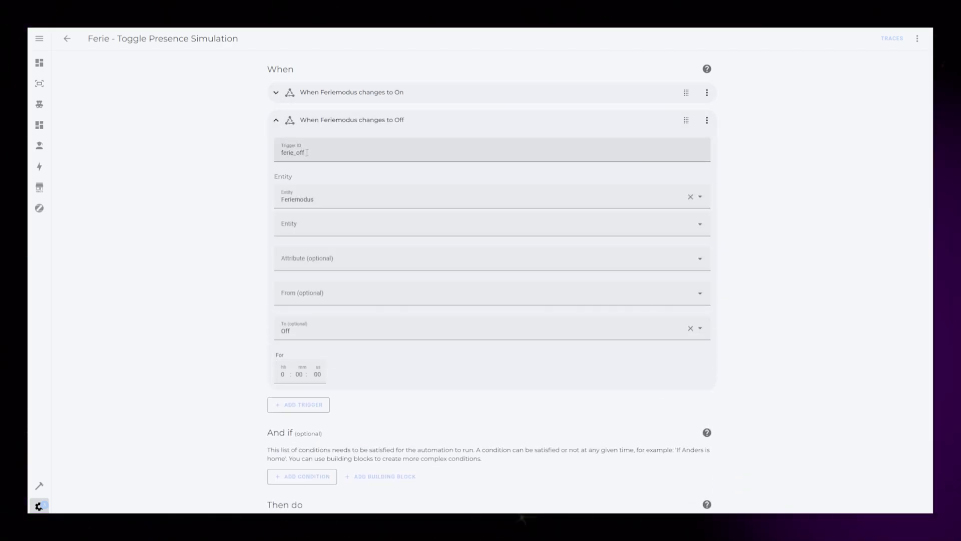
double_click(307, 152)
click(275, 120)
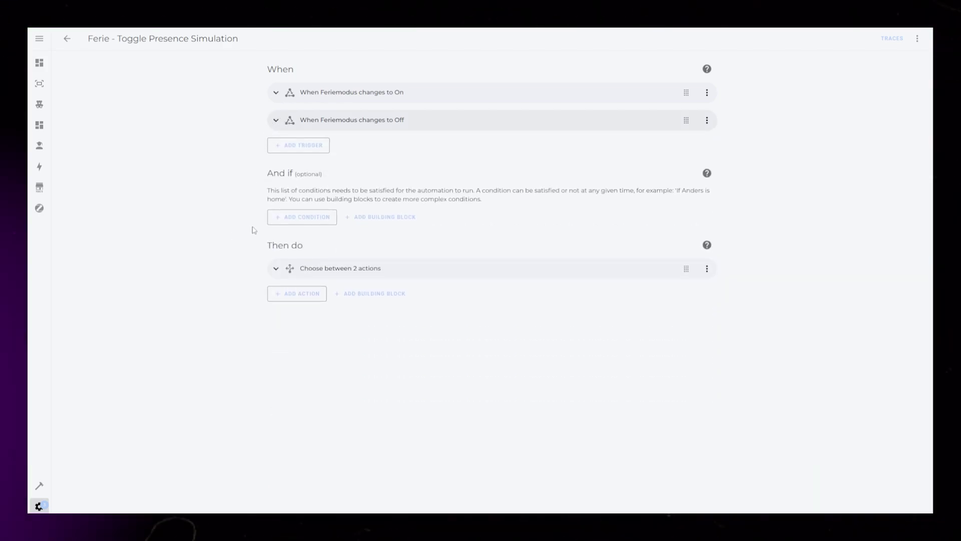
- Expand the Choose block and Option 1 to show its Presence simulation and helper actions
click(276, 269)
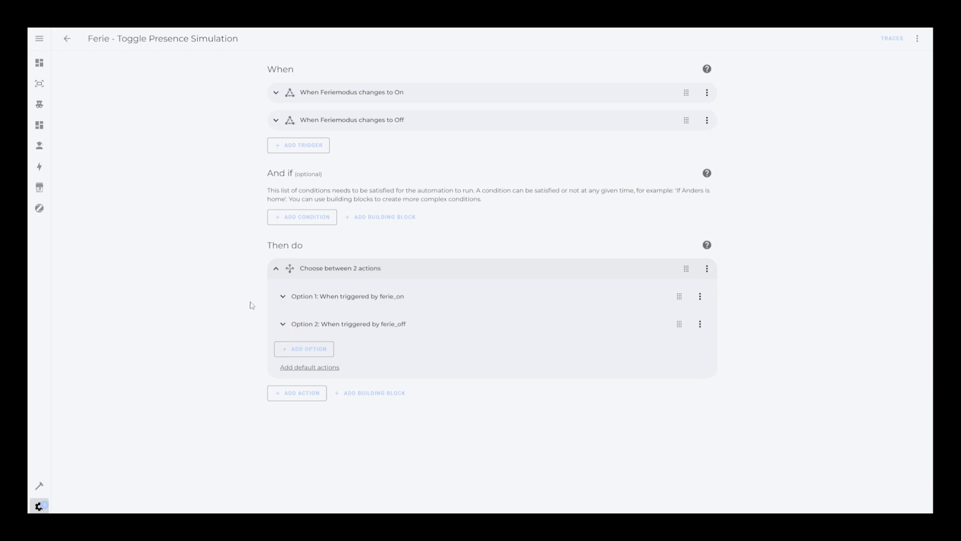
click(284, 297)
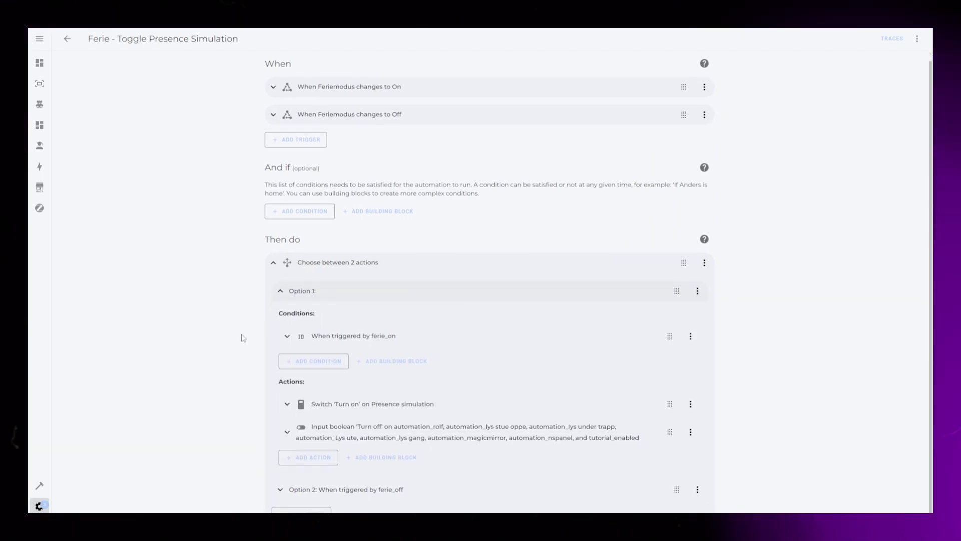
scroll(256, 428, down, 4)
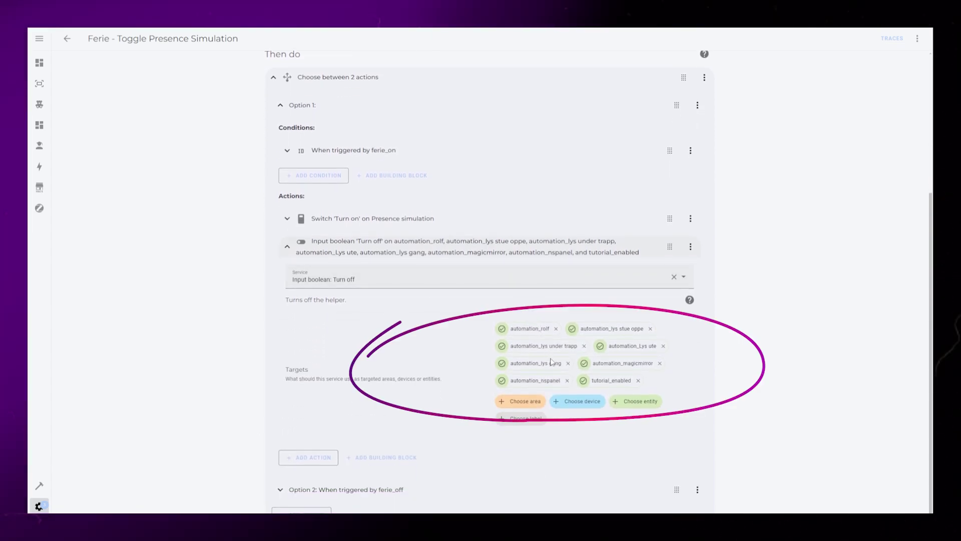
click(286, 247)
scroll(297, 280, up, 4)
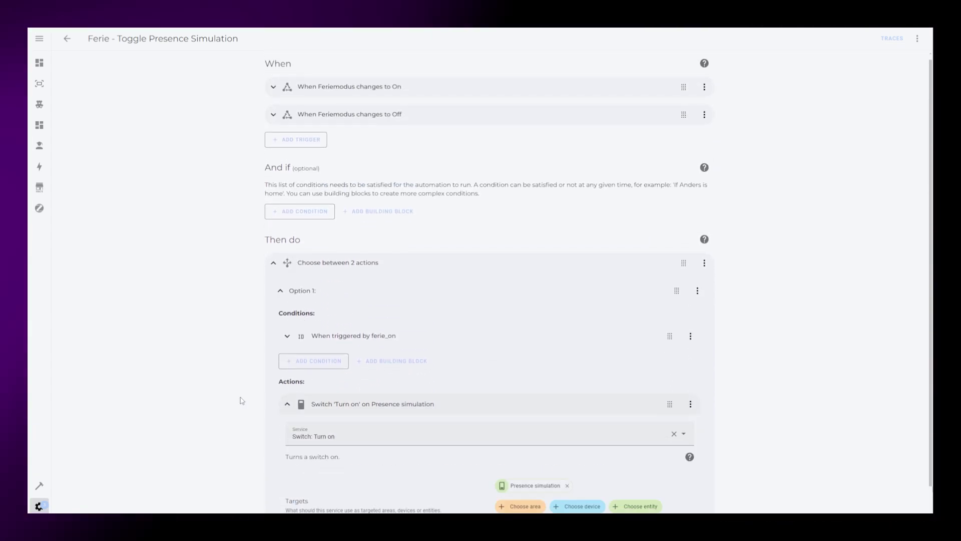
scroll(242, 400, down, 3)
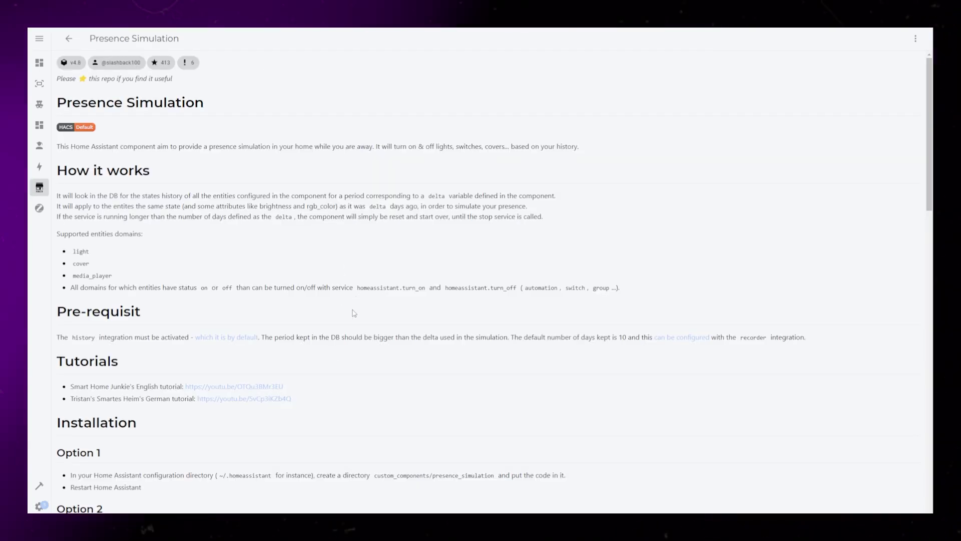
scroll(354, 312, down, 8)
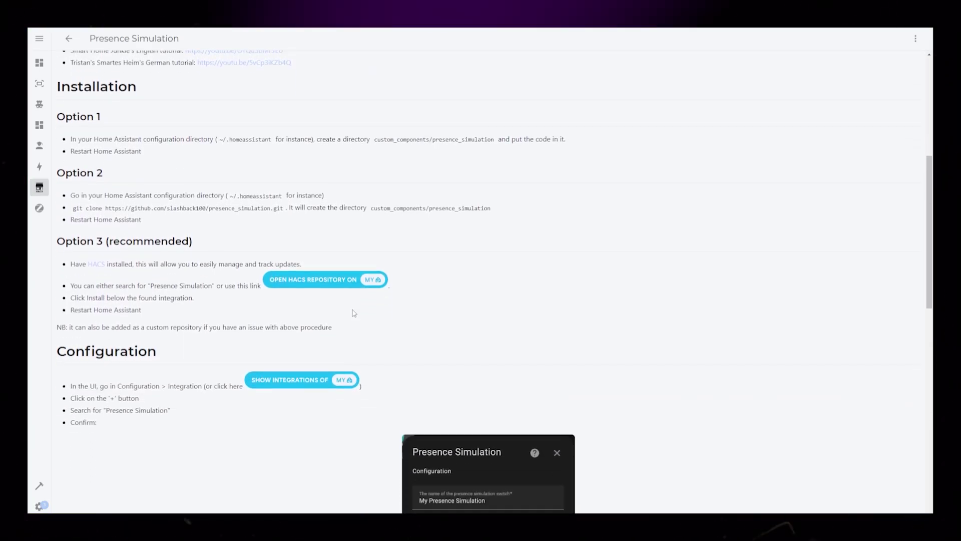
scroll(354, 313, down, 8)
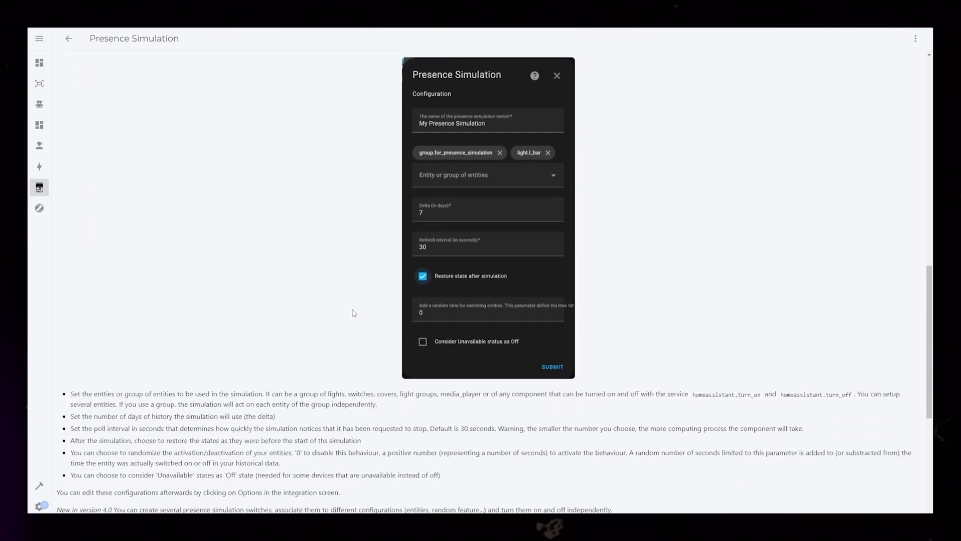
scroll(354, 313, down, 8)
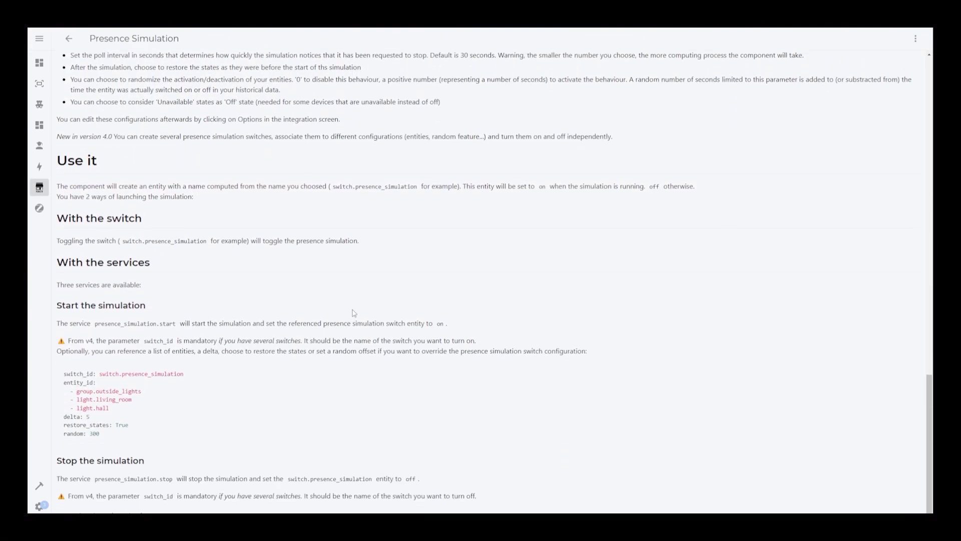
scroll(354, 313, down, 1)
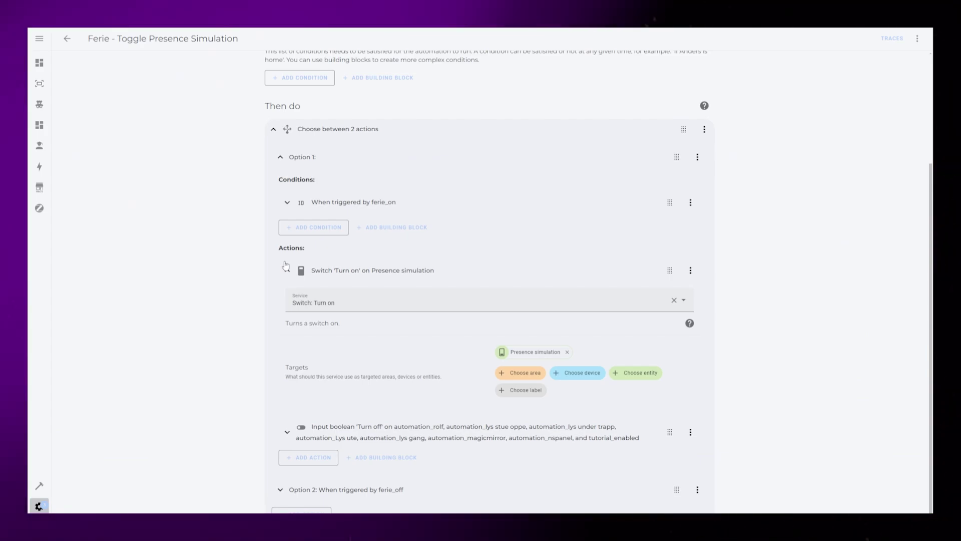
- Collapse Option 1 and expand Option 2's helper turn-on and Presence simulation turn-off actions
click(287, 270)
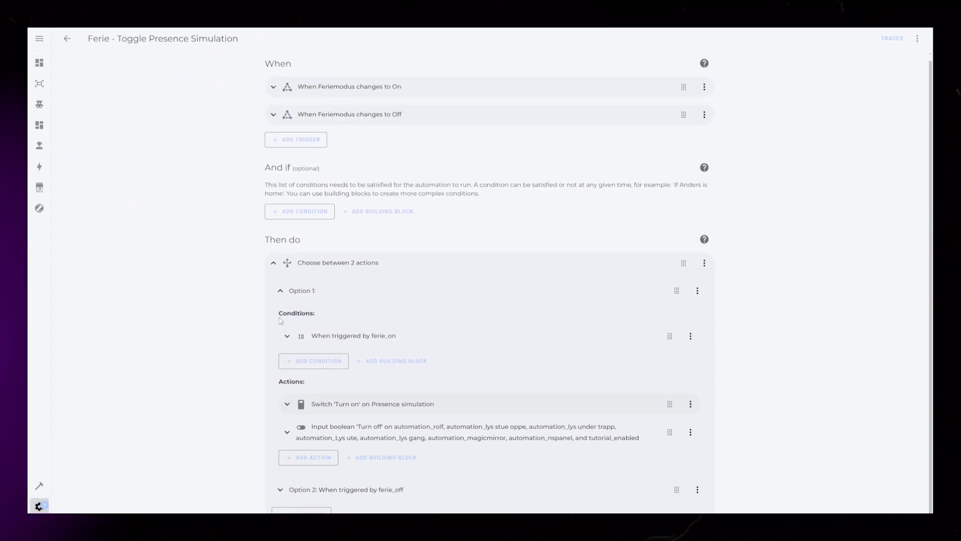
click(281, 290)
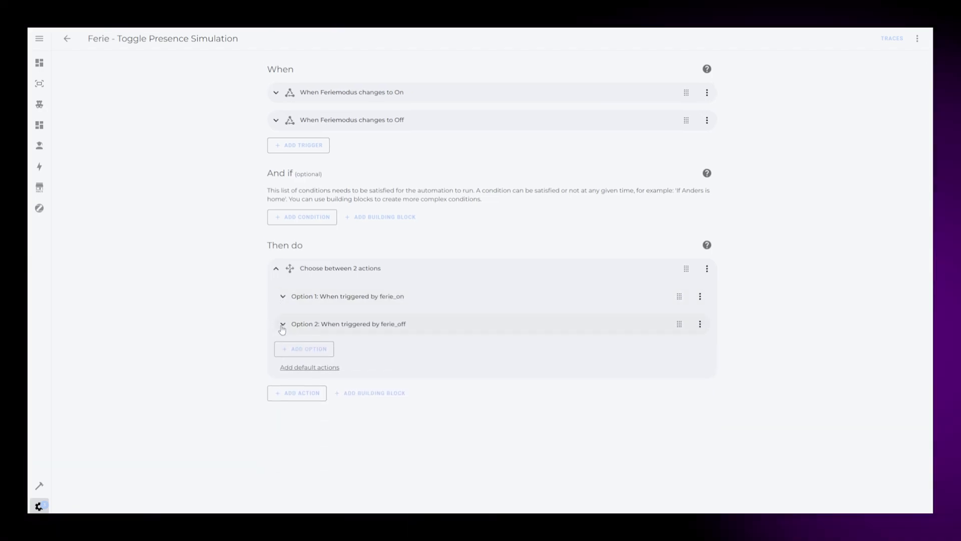
click(283, 324)
scroll(377, 322, down, 4)
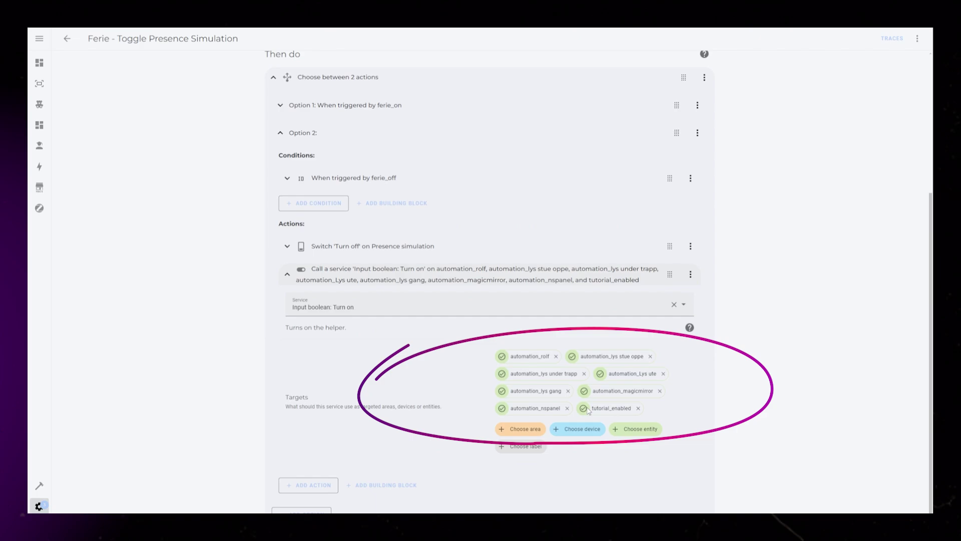
click(286, 273)
click(287, 429)
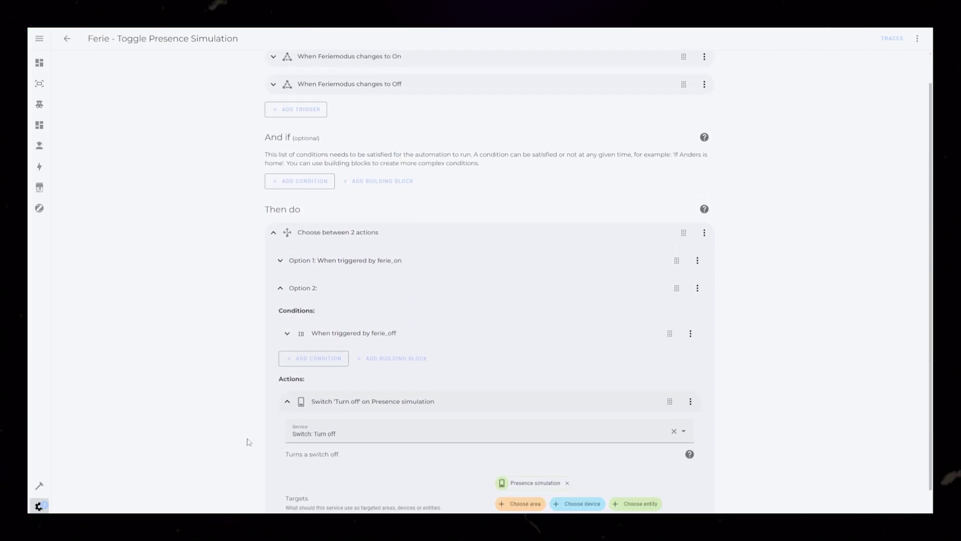
scroll(248, 442, down, 2)
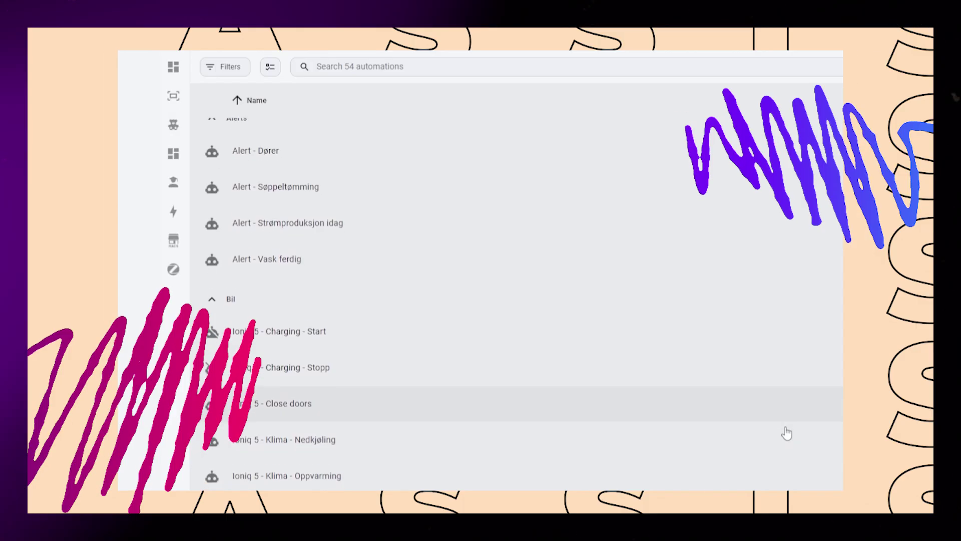
- Scroll the automations list down to Ungrouped to find 'Ferie - Toggle Presence Simulation'
scroll(786, 433, down, 6)
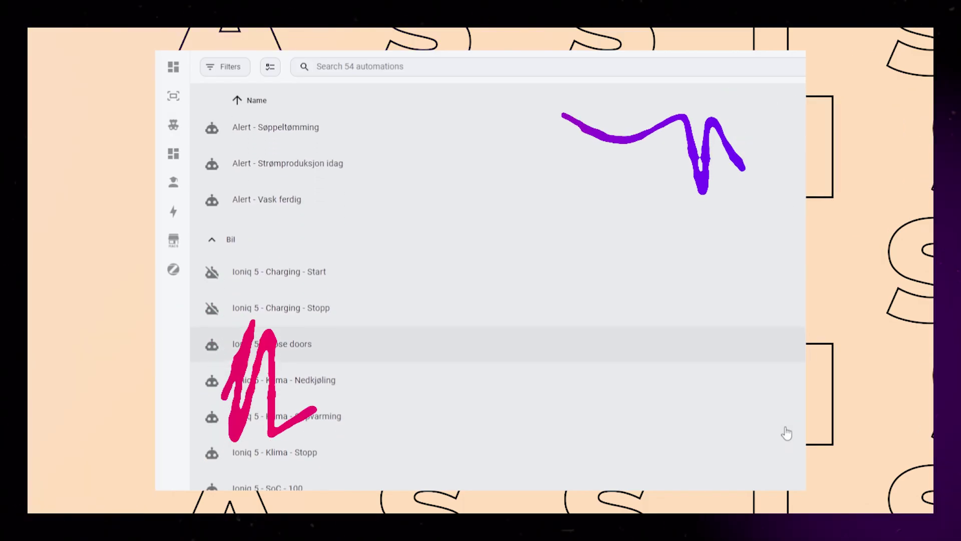
scroll(785, 433, down, 10)
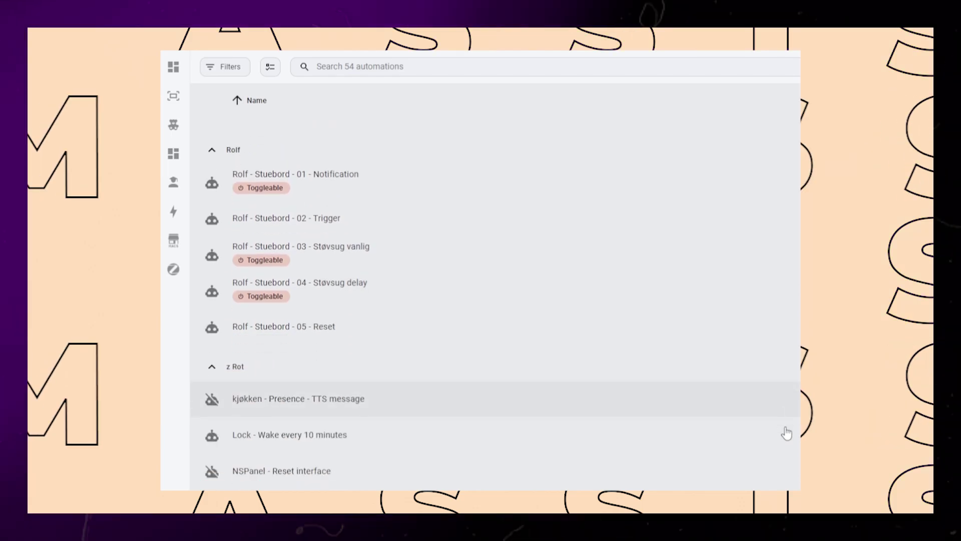
scroll(786, 433, down, 8)
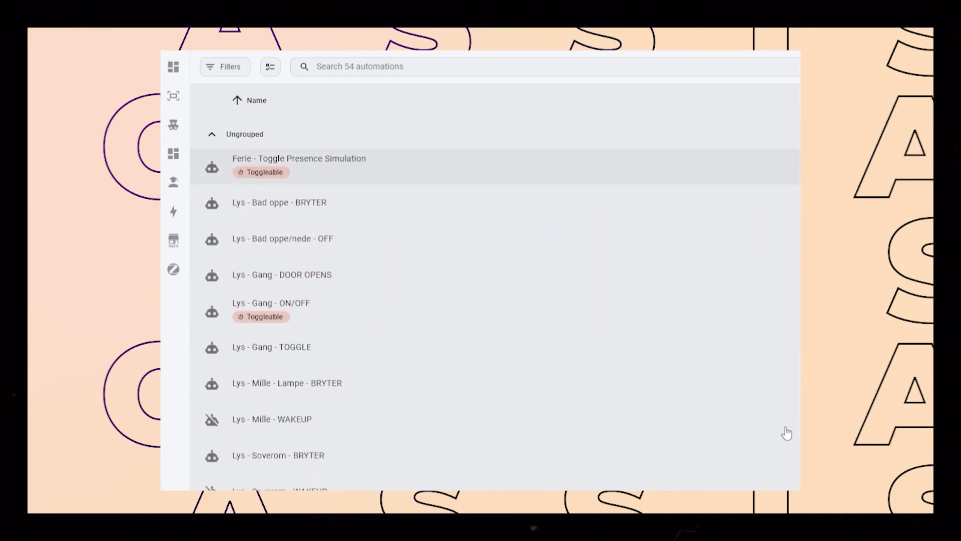